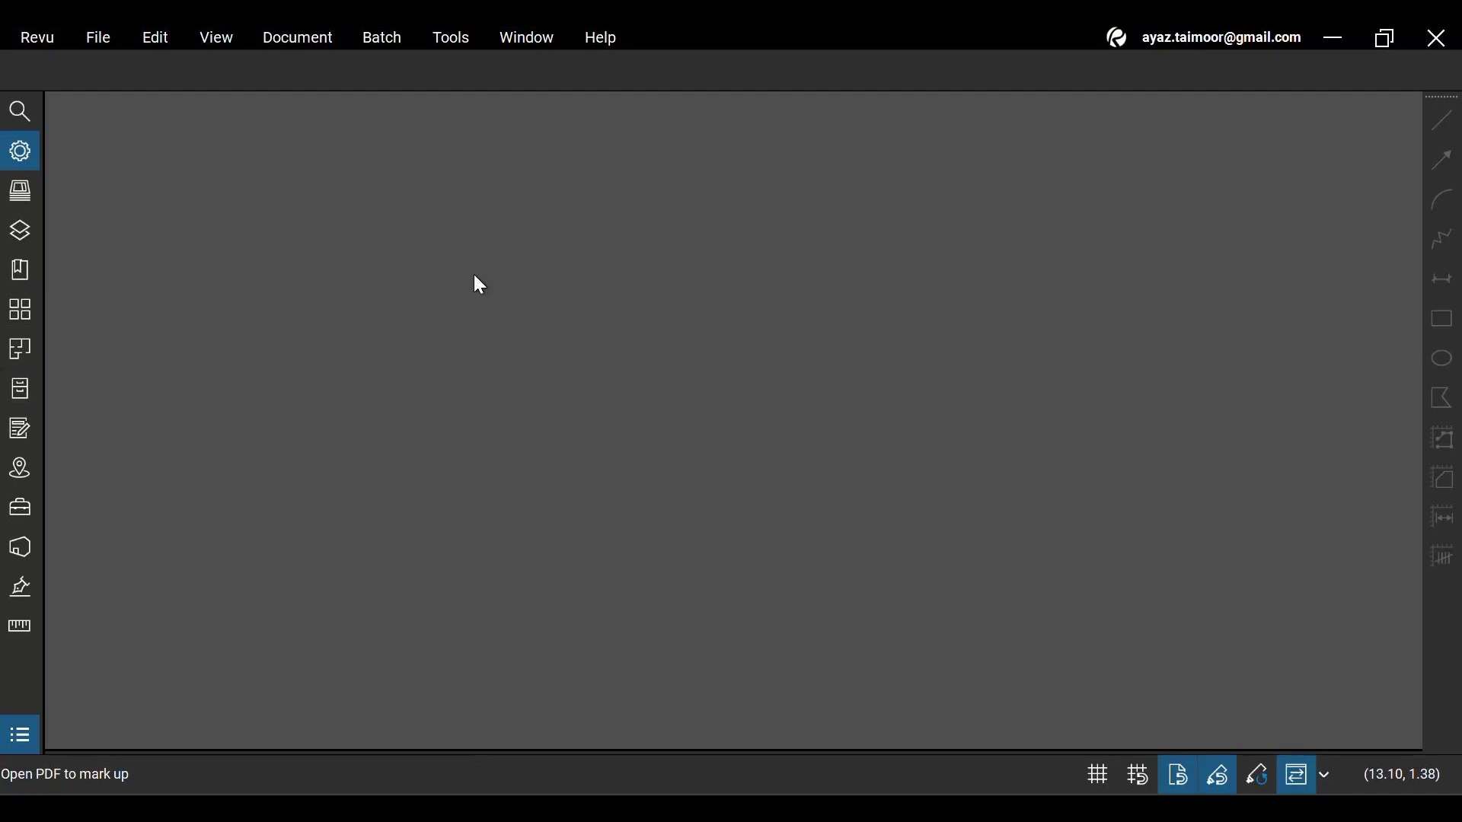
# In Compare Documents, pick Variation Plan 05 as Document A and Variation Plan 01 as Document B.
pyautogui.click(313, 44)
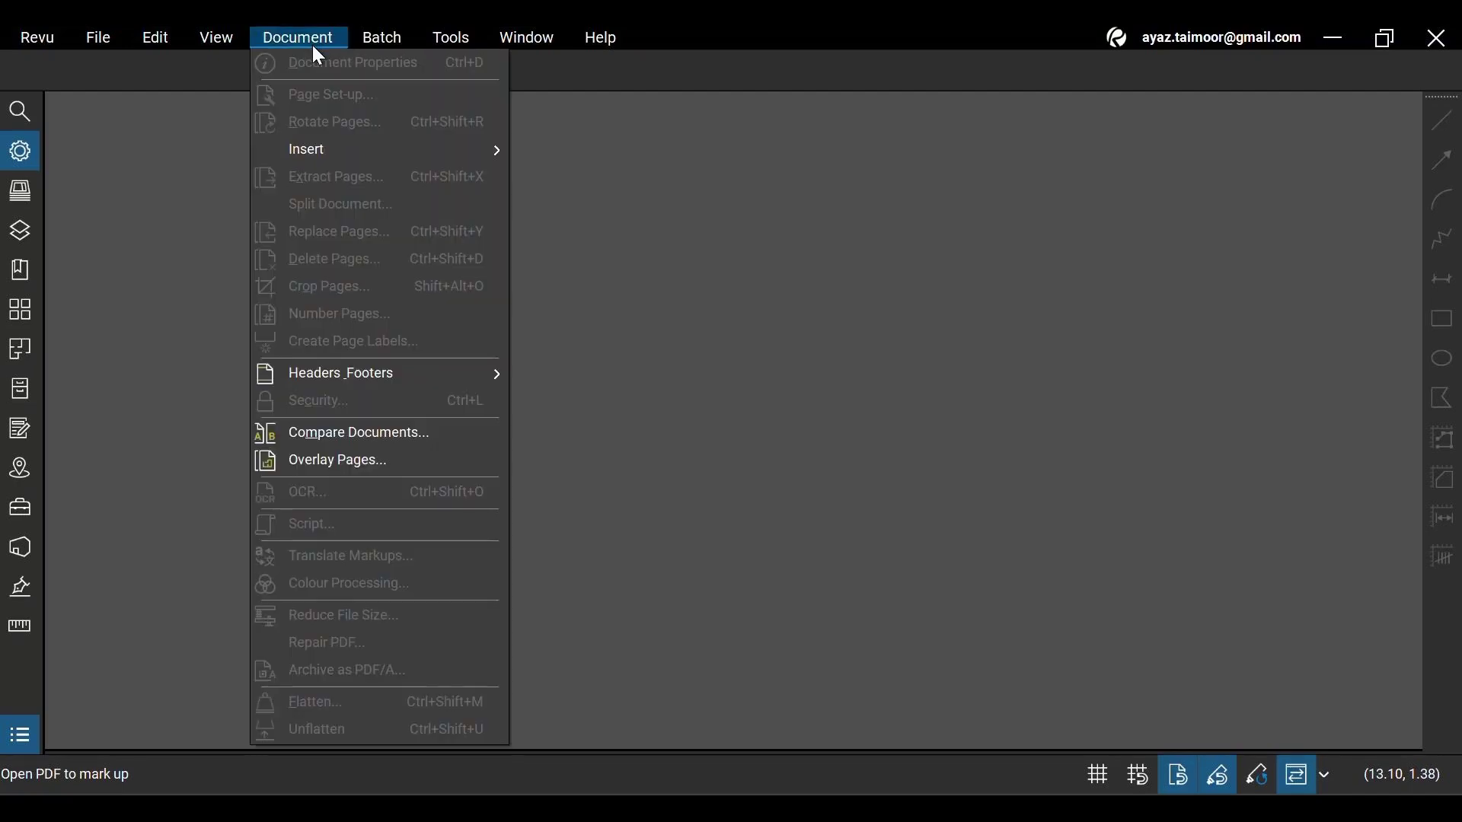
pyautogui.click(451, 441)
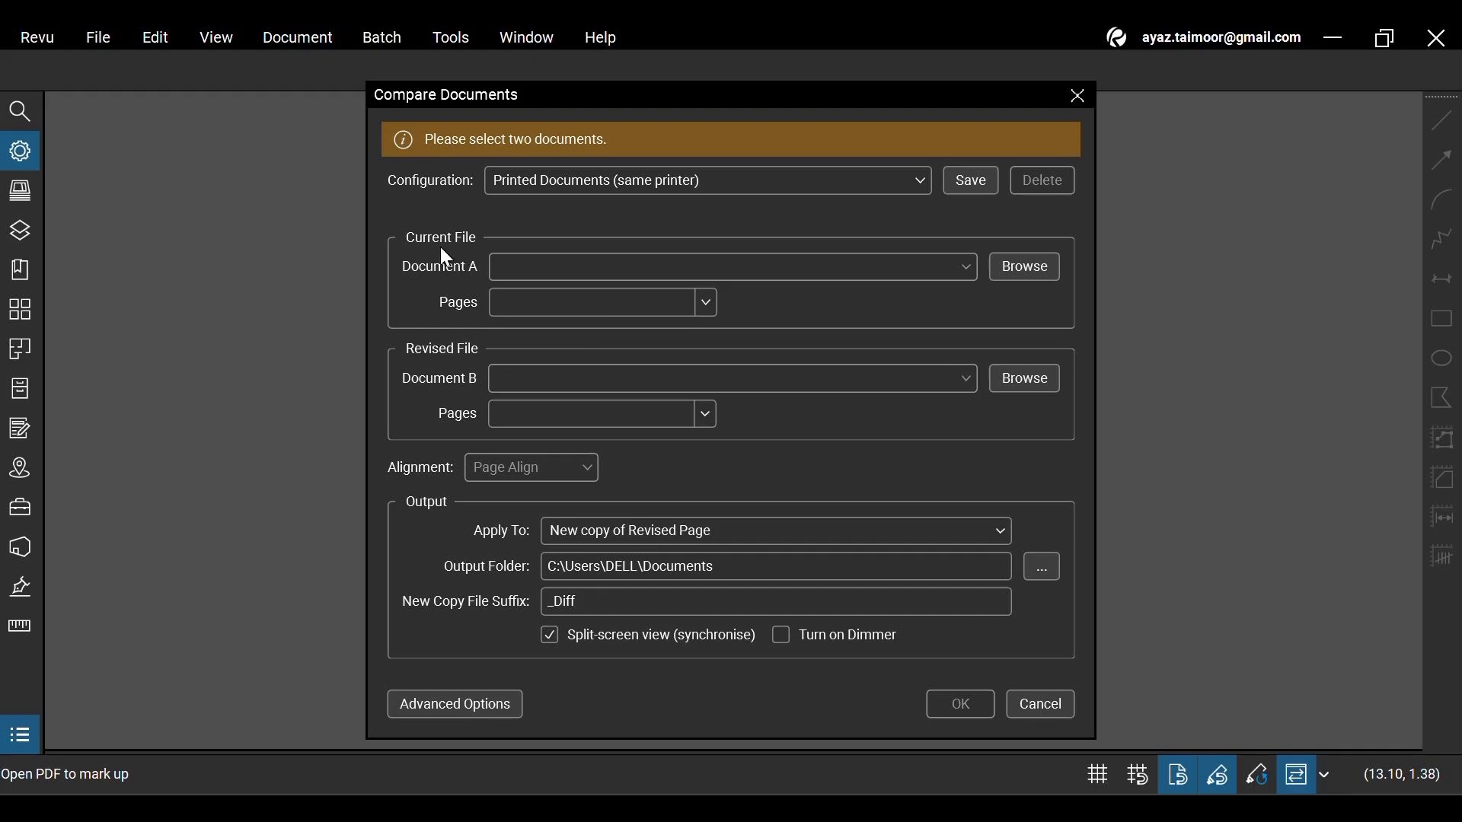
pyautogui.click(1024, 267)
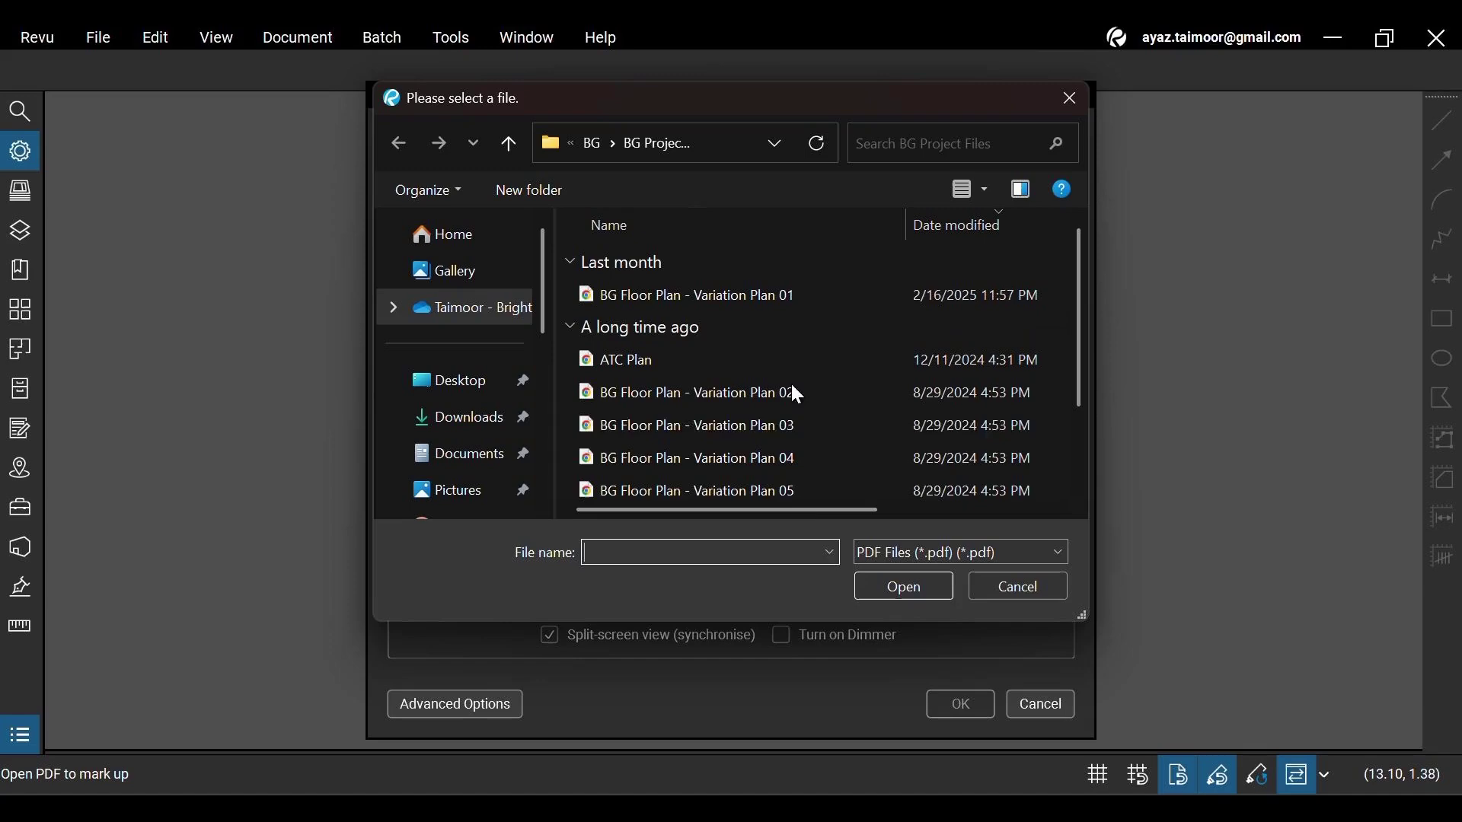
pyautogui.doubleClick(802, 491)
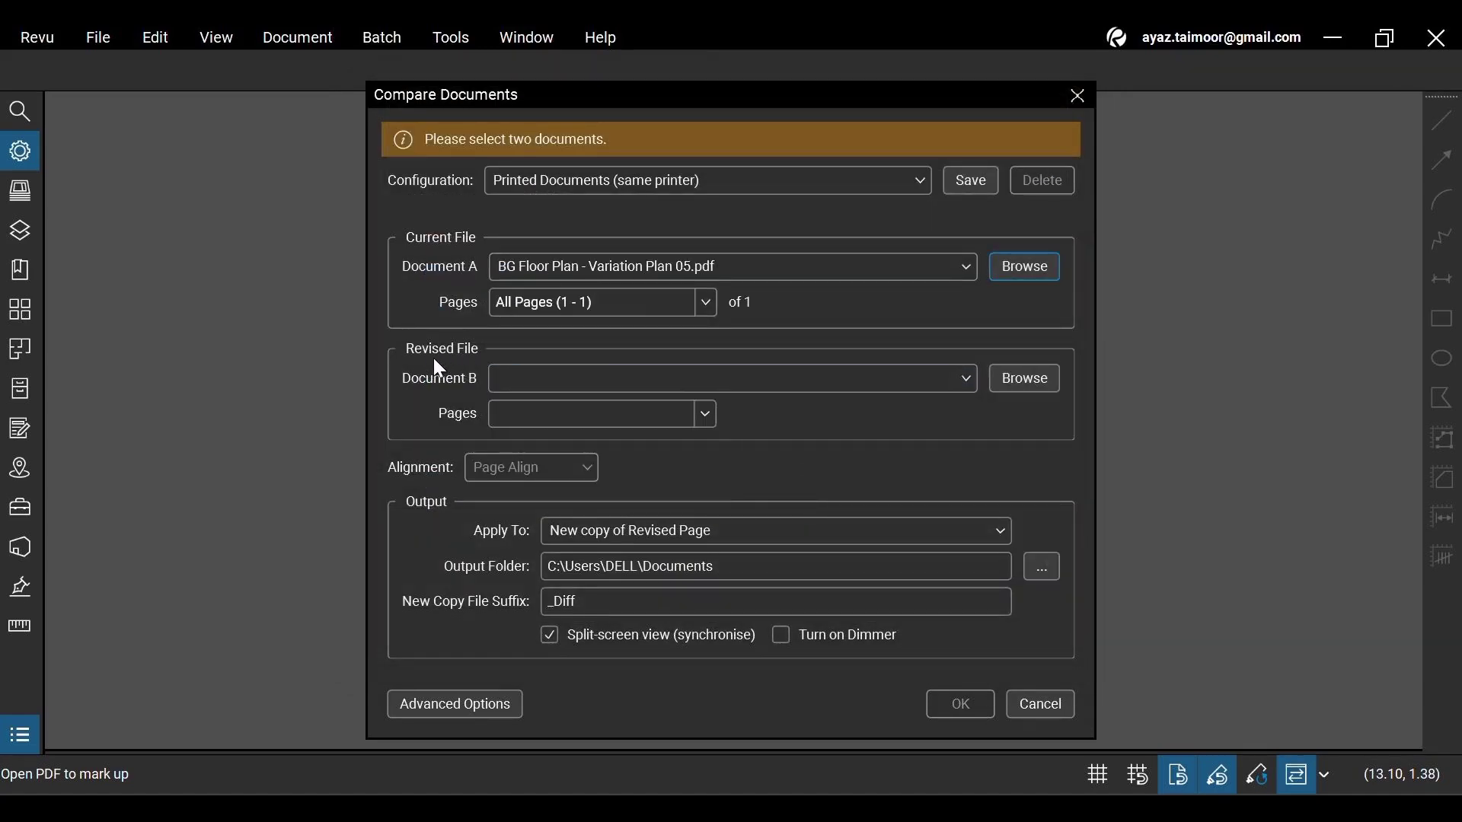
pyautogui.click(1043, 386)
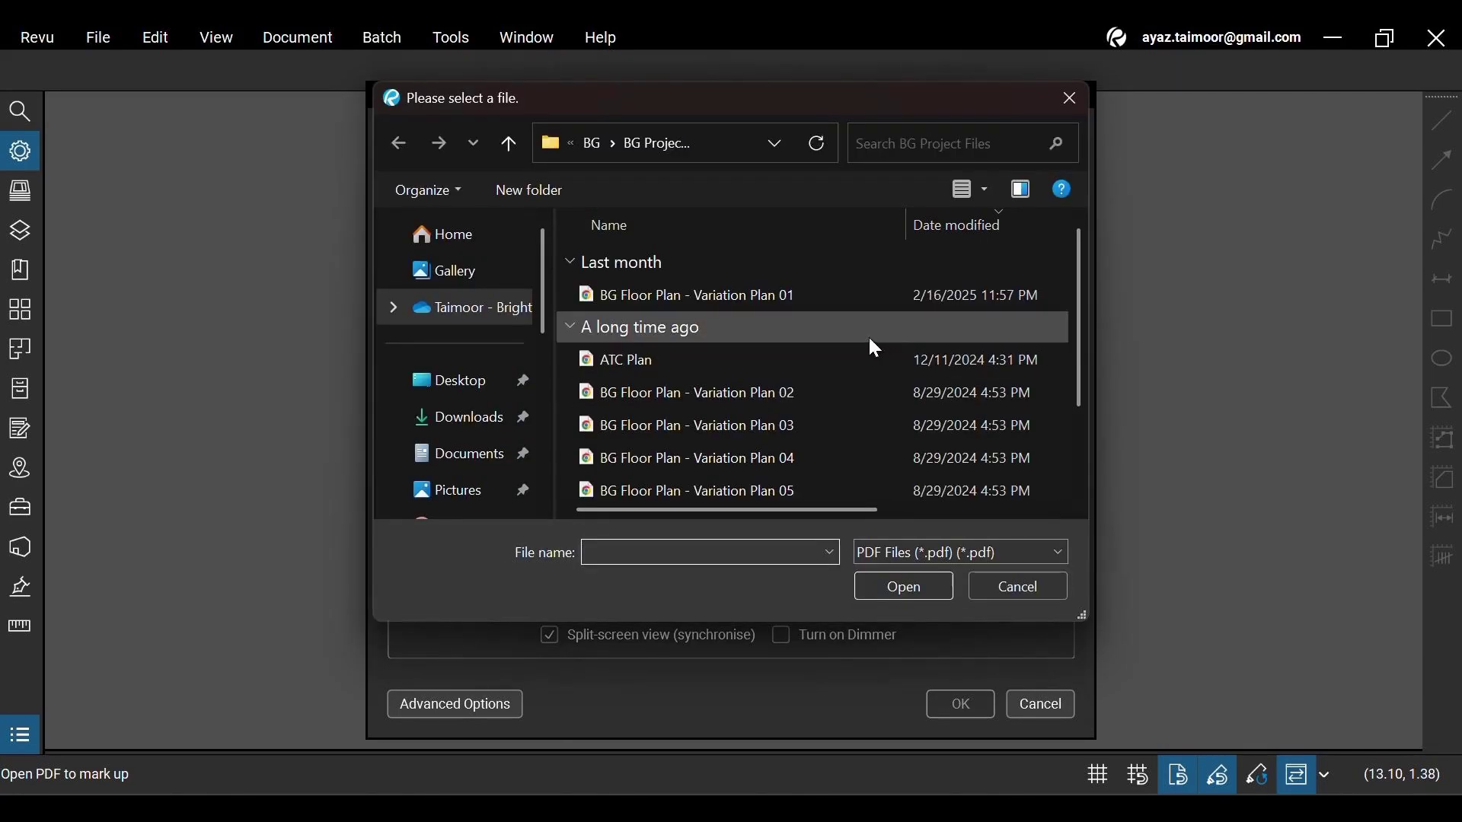
pyautogui.doubleClick(814, 295)
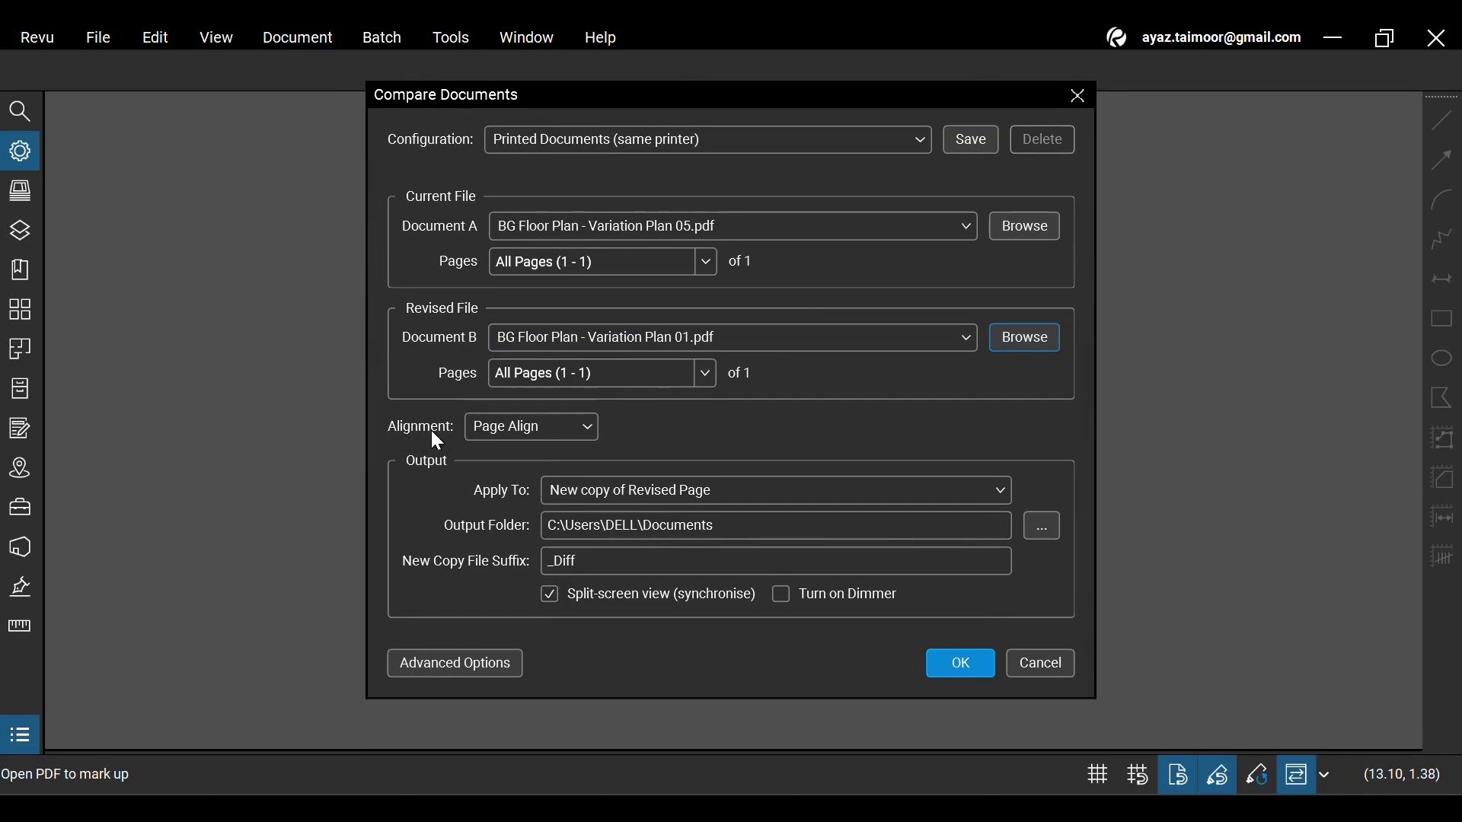
# Set page alignment to Auto-Align and show the Apply To output choices.
pyautogui.click(557, 425)
pyautogui.click(560, 491)
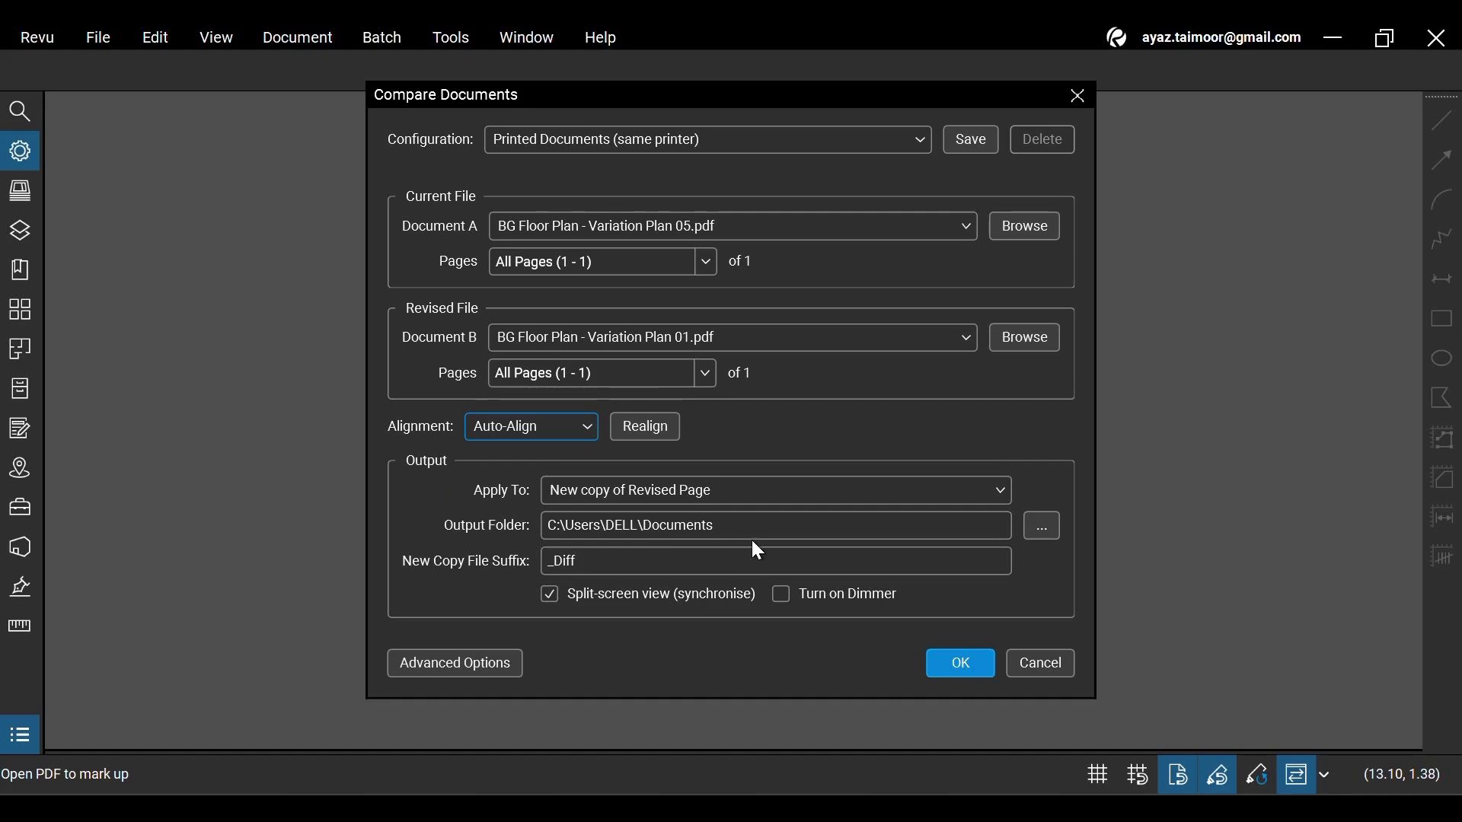
pyautogui.click(863, 491)
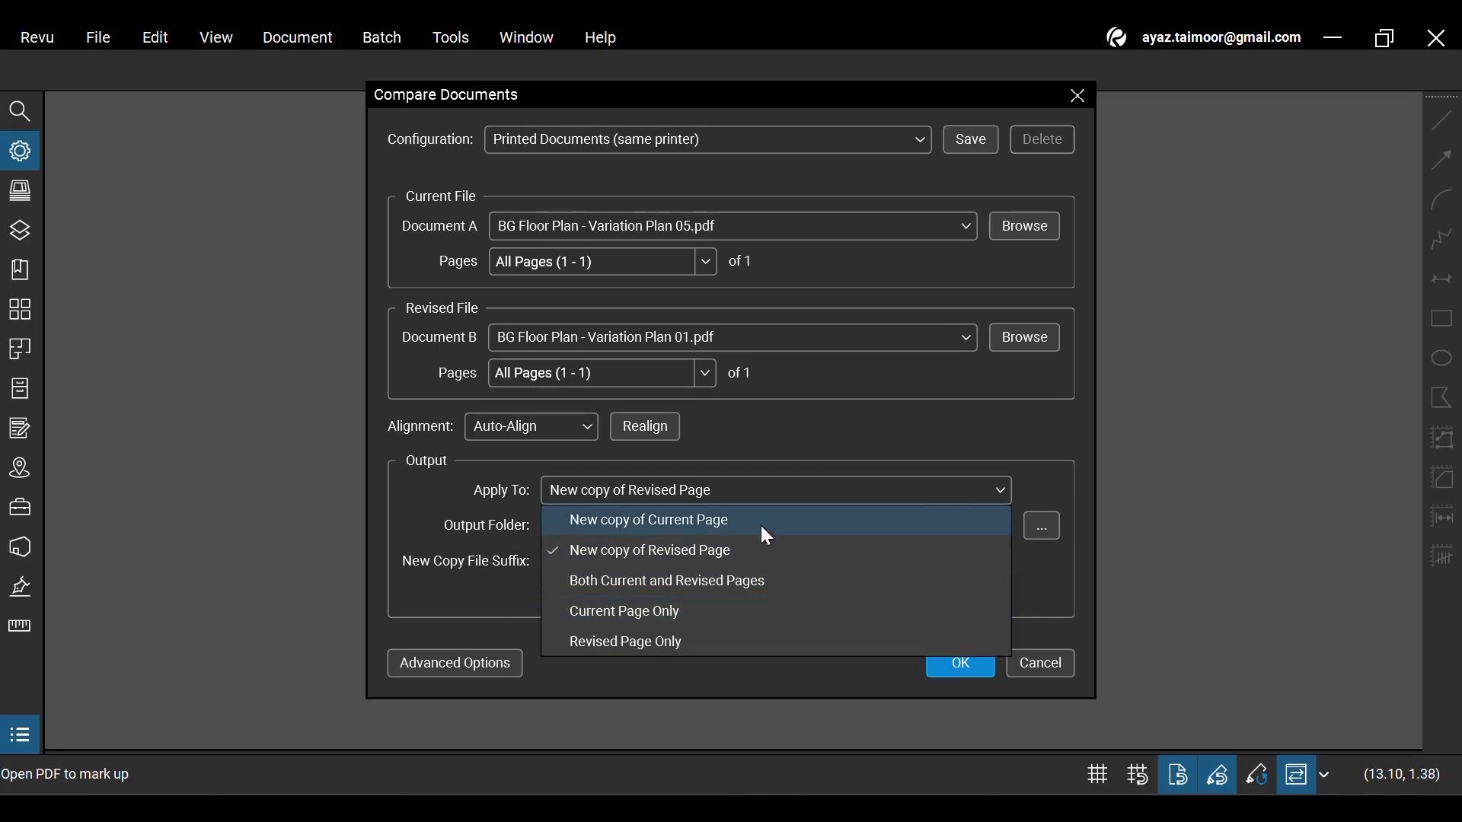
# Keep 'New copy of Revised Page' and set the Output Folder to Downloads.
pyautogui.click(760, 546)
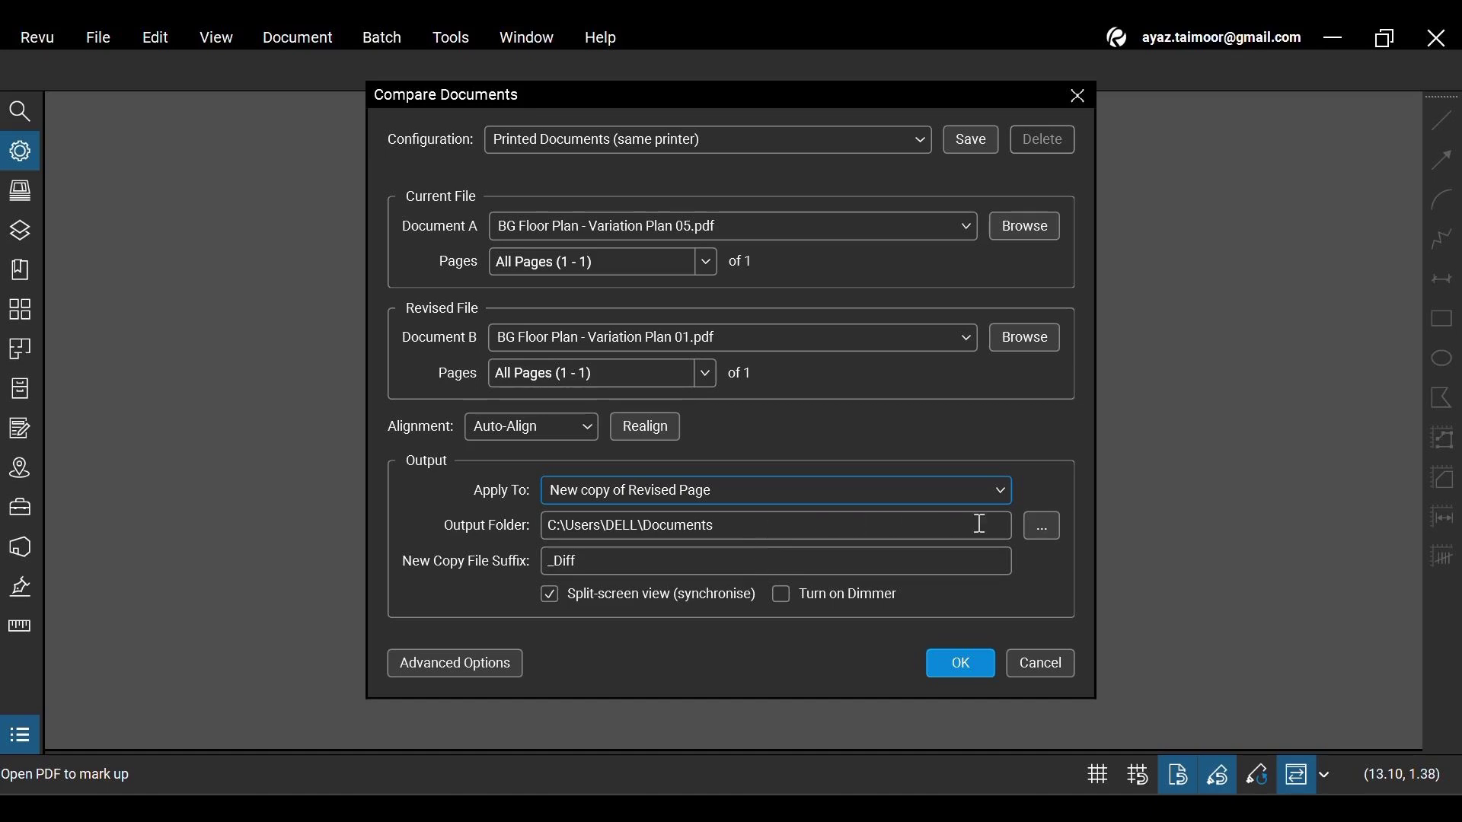
pyautogui.click(1037, 533)
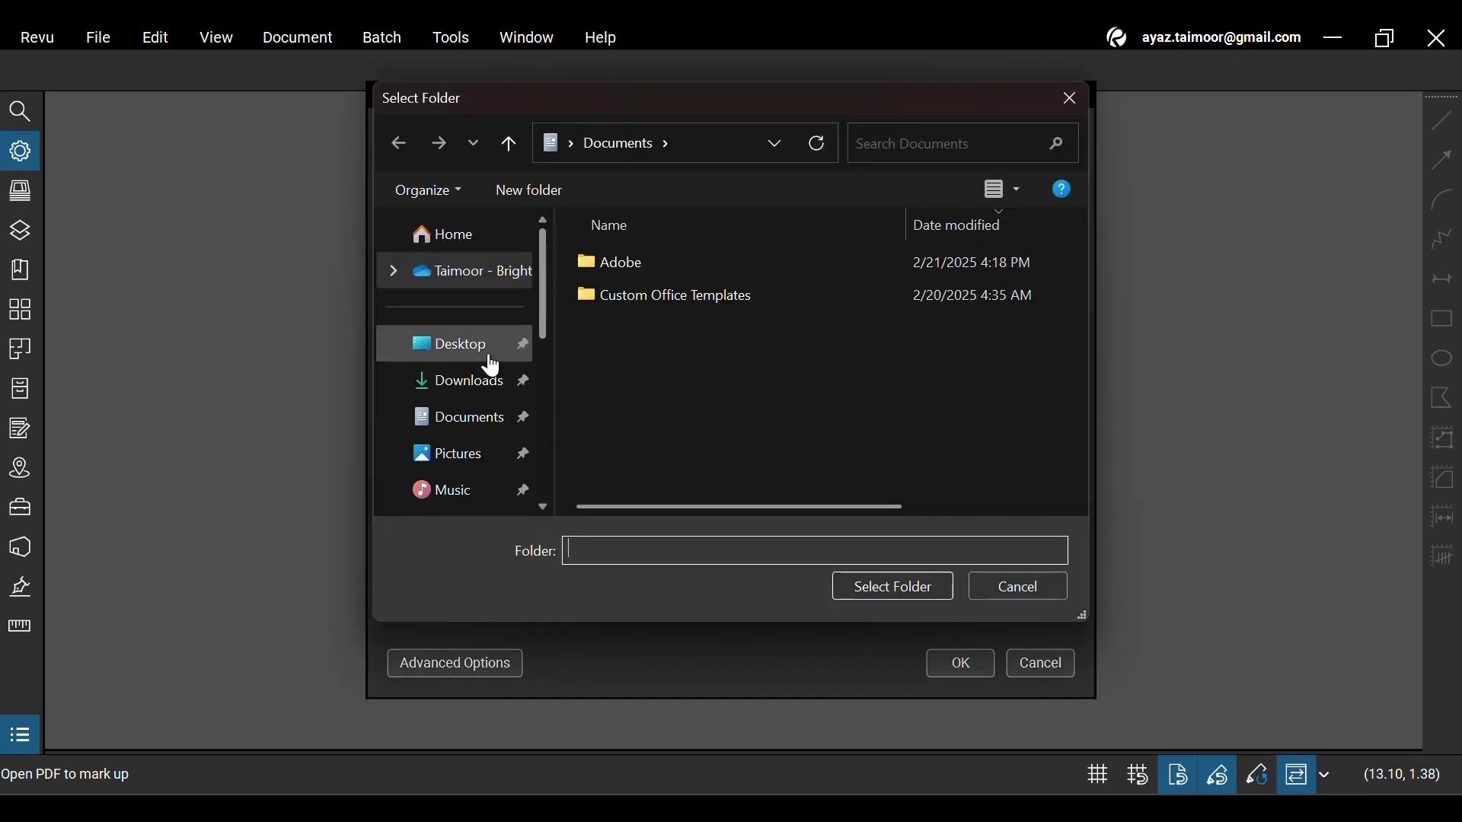
pyautogui.click(484, 360)
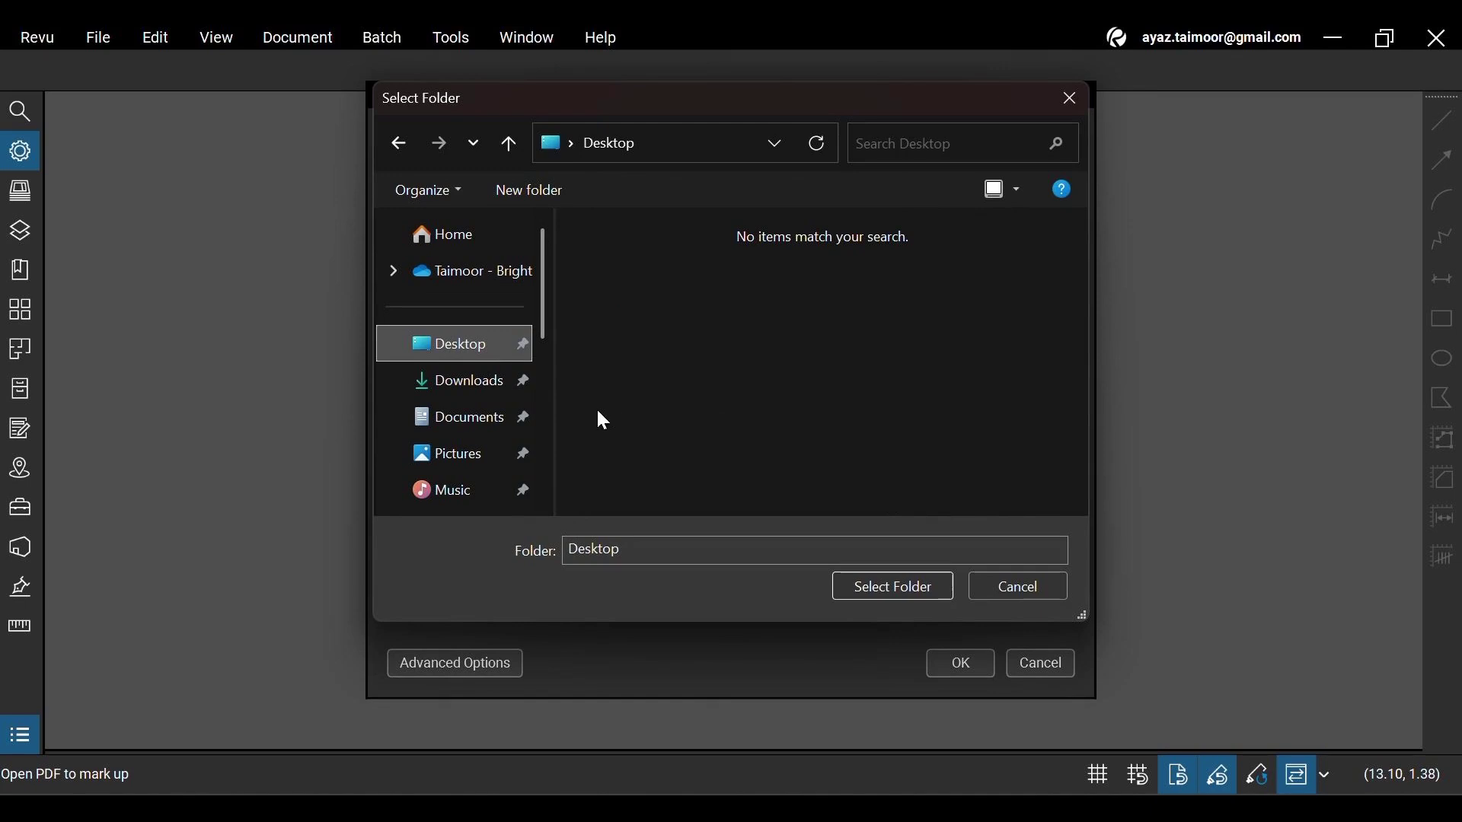
pyautogui.click(480, 418)
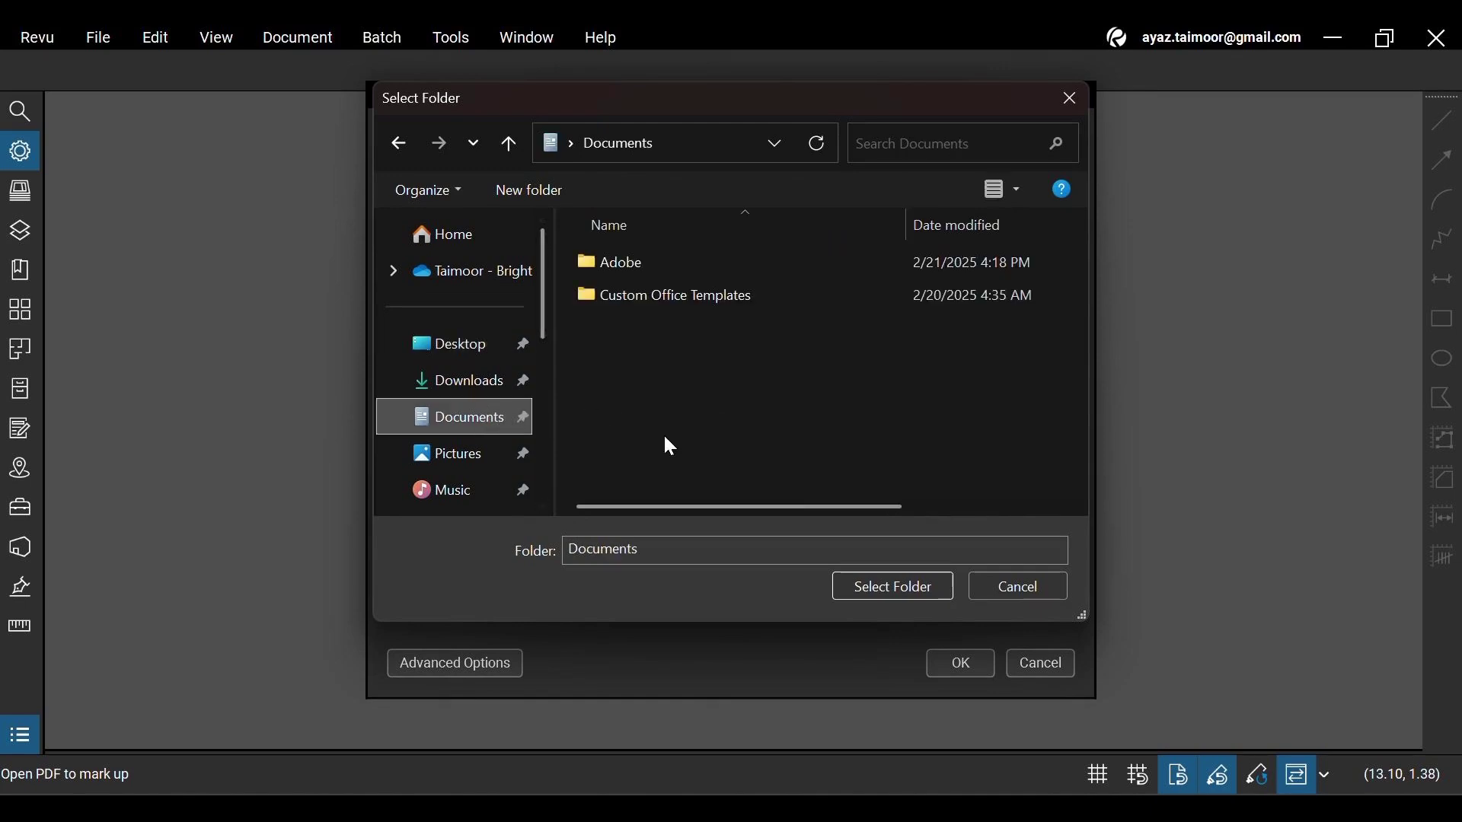
pyautogui.click(499, 392)
pyautogui.click(887, 584)
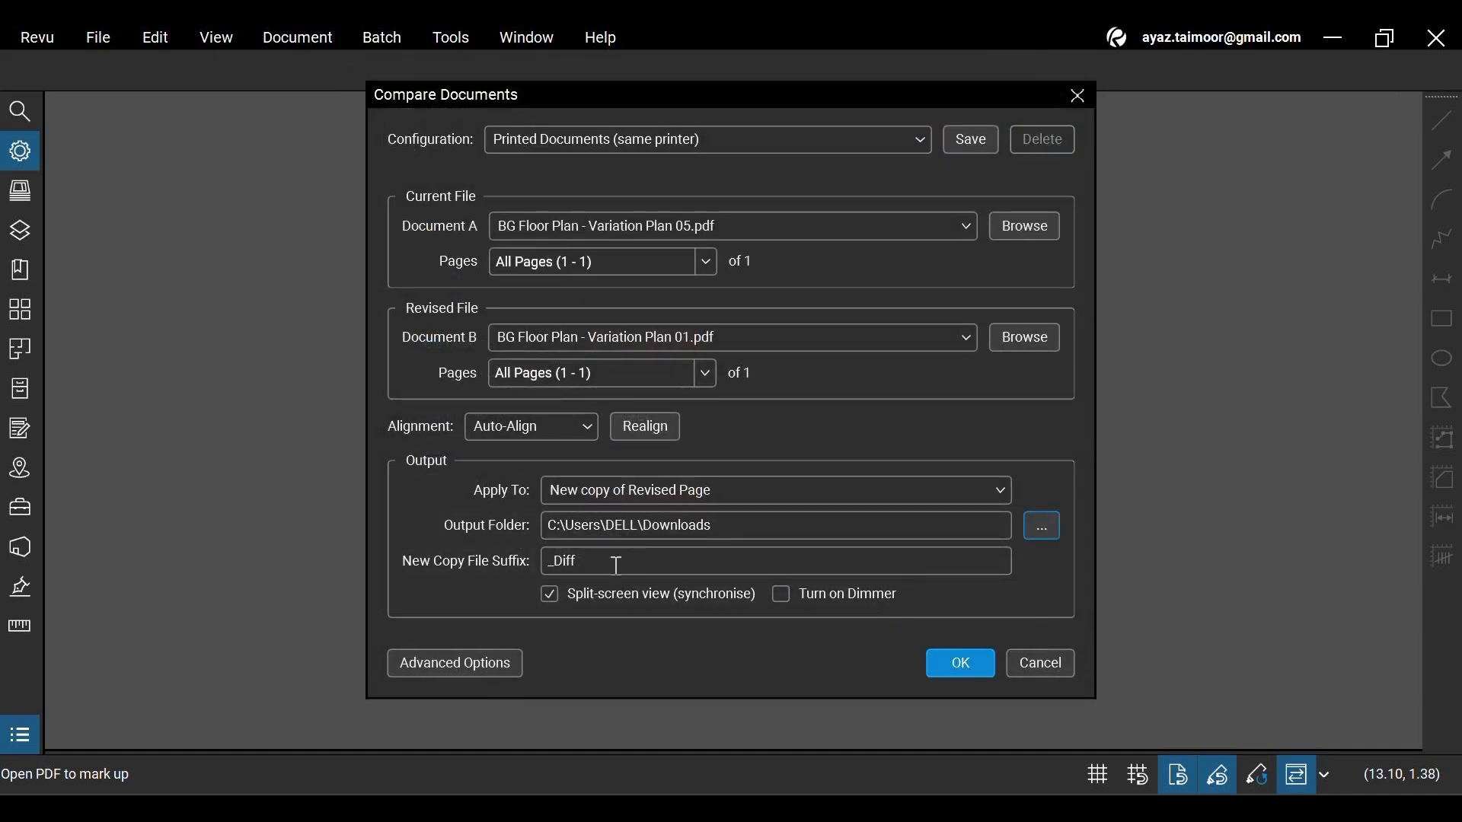
# Replace the New Copy File Suffix _Diff with _Compared.
pyautogui.doubleClick(555, 560)
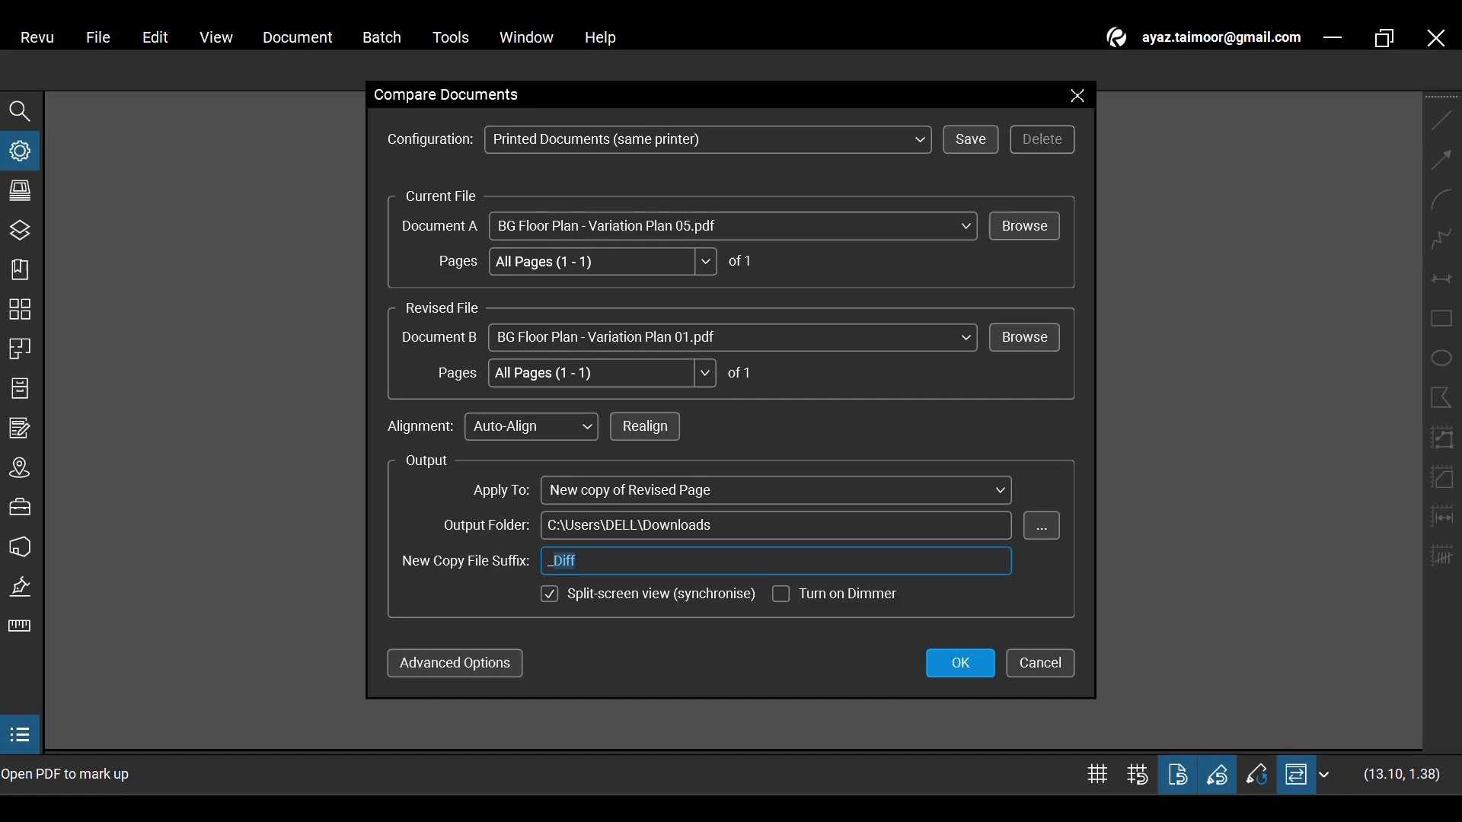
pyautogui.write('Compa')
pyautogui.write('ree')
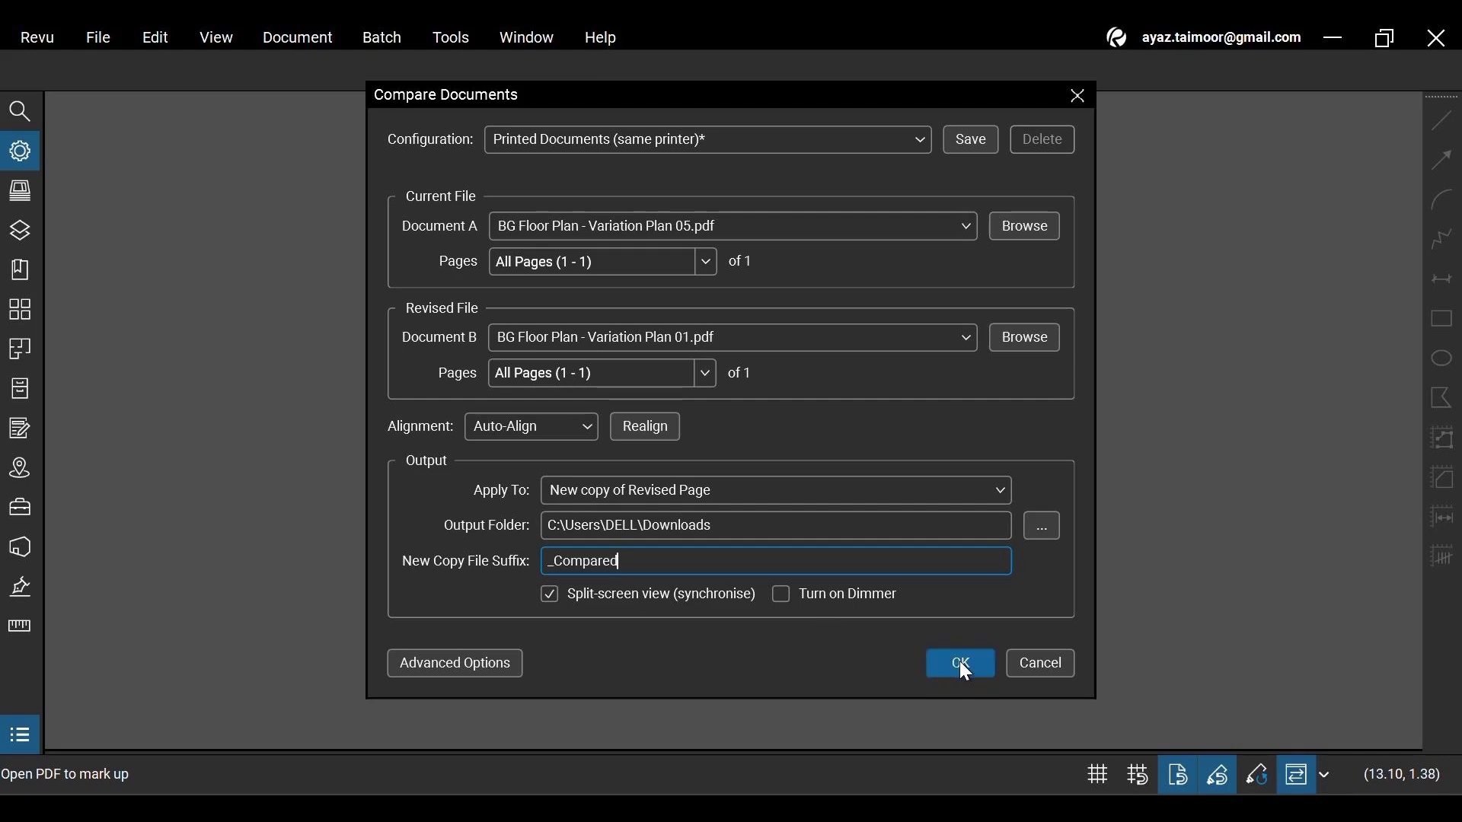
# Review Advanced Options without changes, then run the comparison.
pyautogui.click(504, 653)
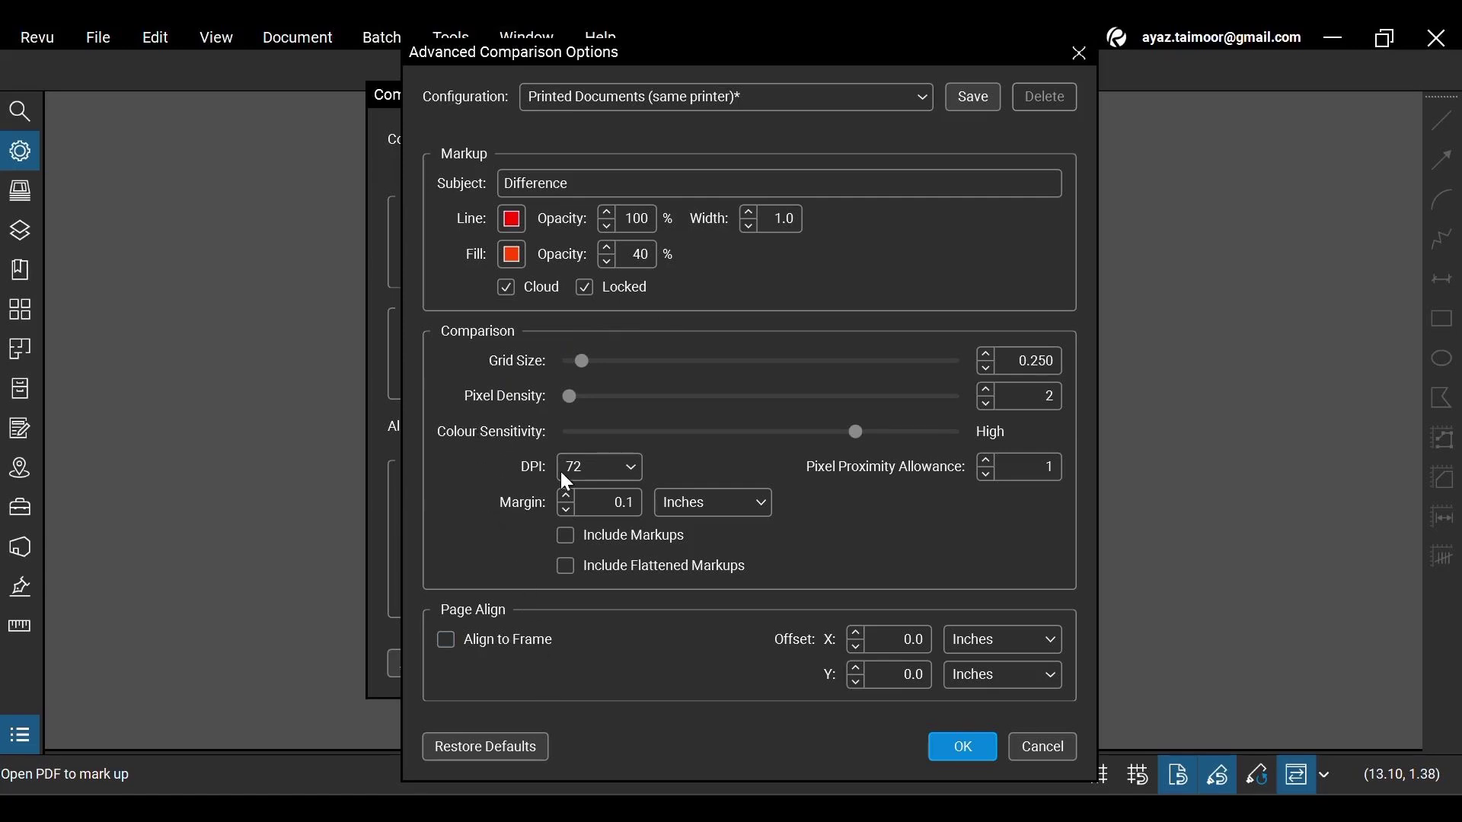
pyautogui.click(1055, 753)
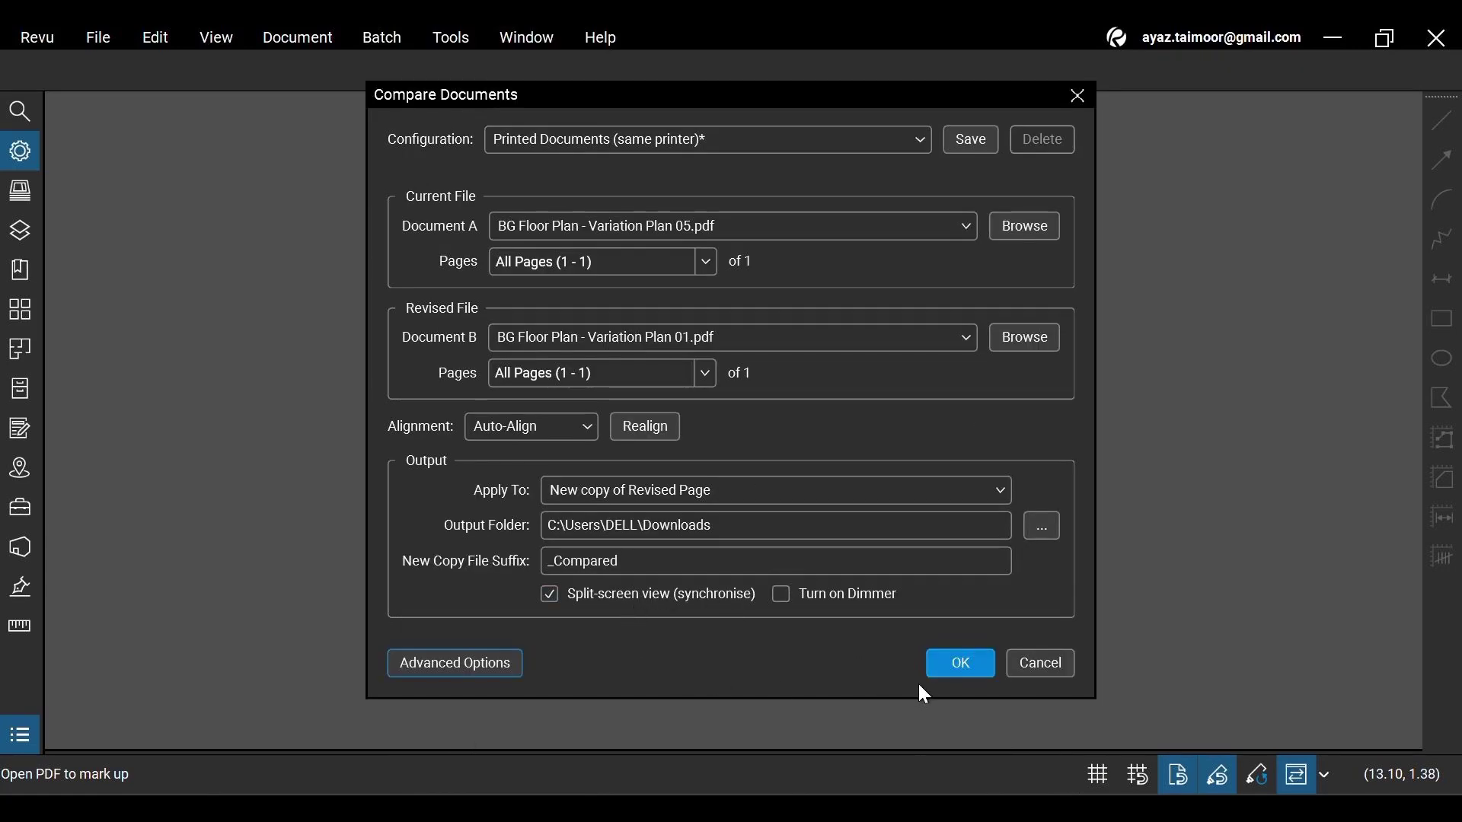
pyautogui.click(957, 671)
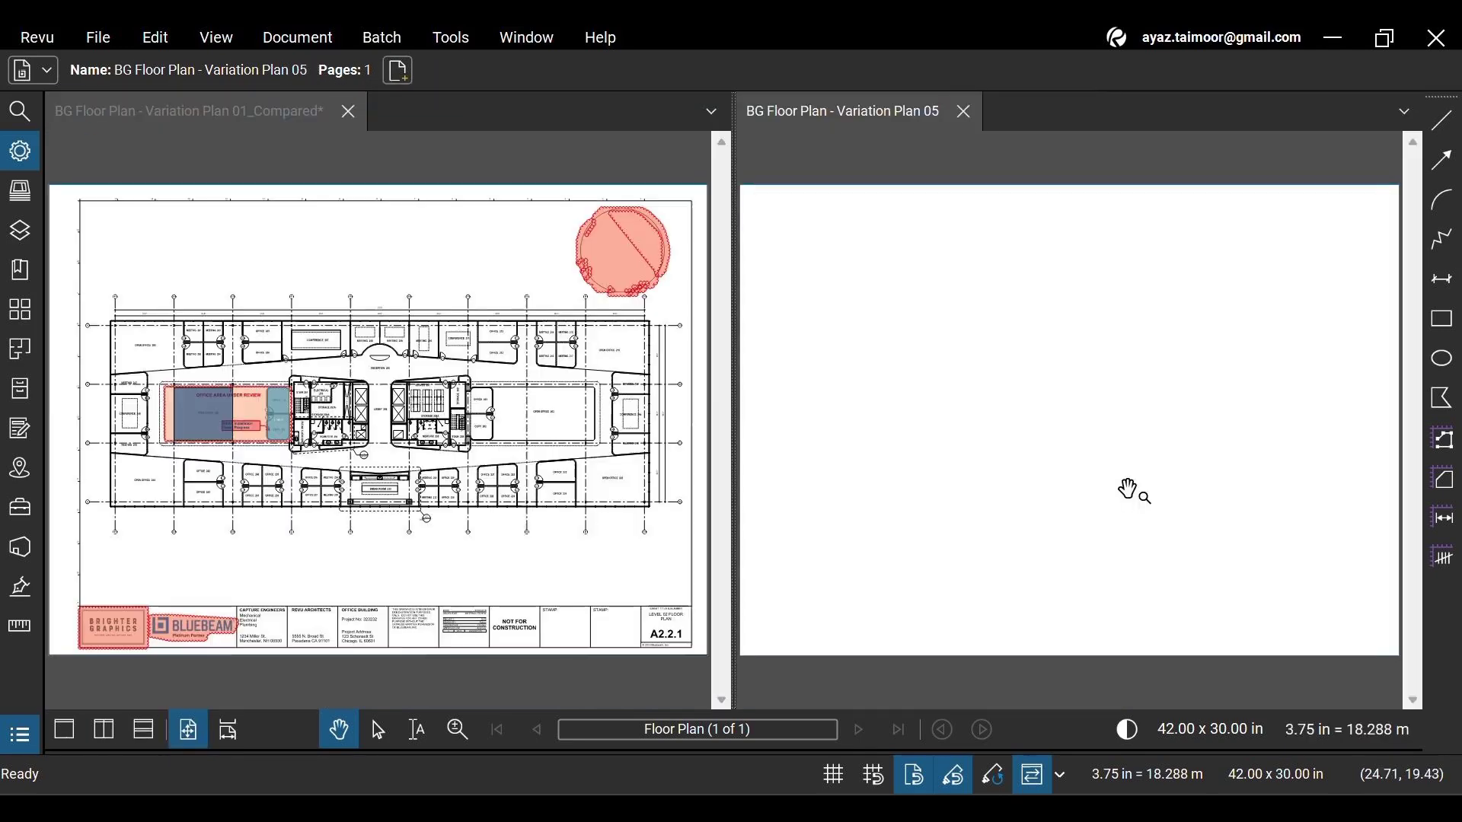
# Zoom the split view to OFFICE 261 and COPY 262, and activate the _Compared copy.
pyautogui.scroll(3, 1119, 487)
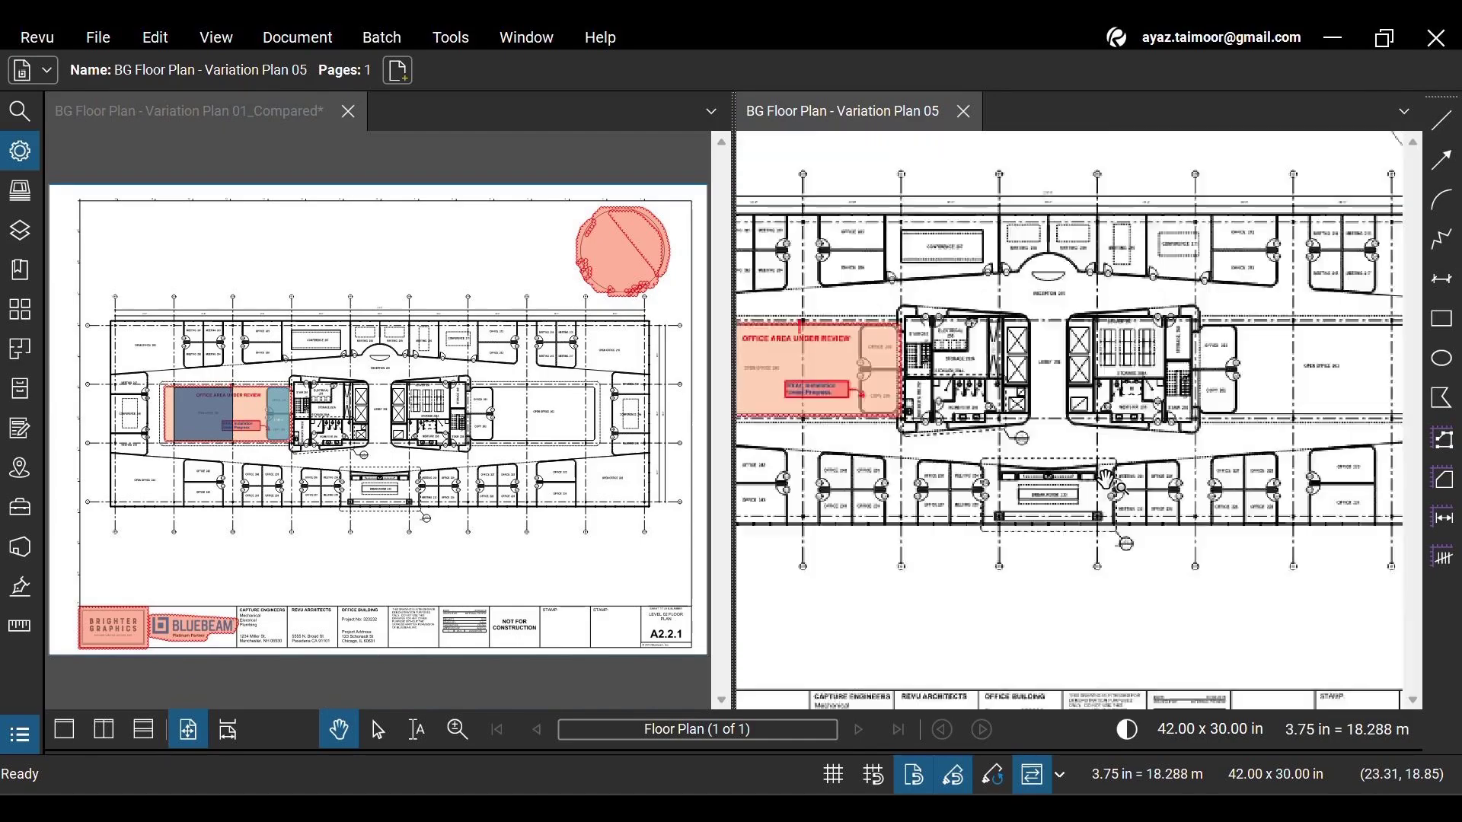
pyautogui.scroll(2, 1275, 348)
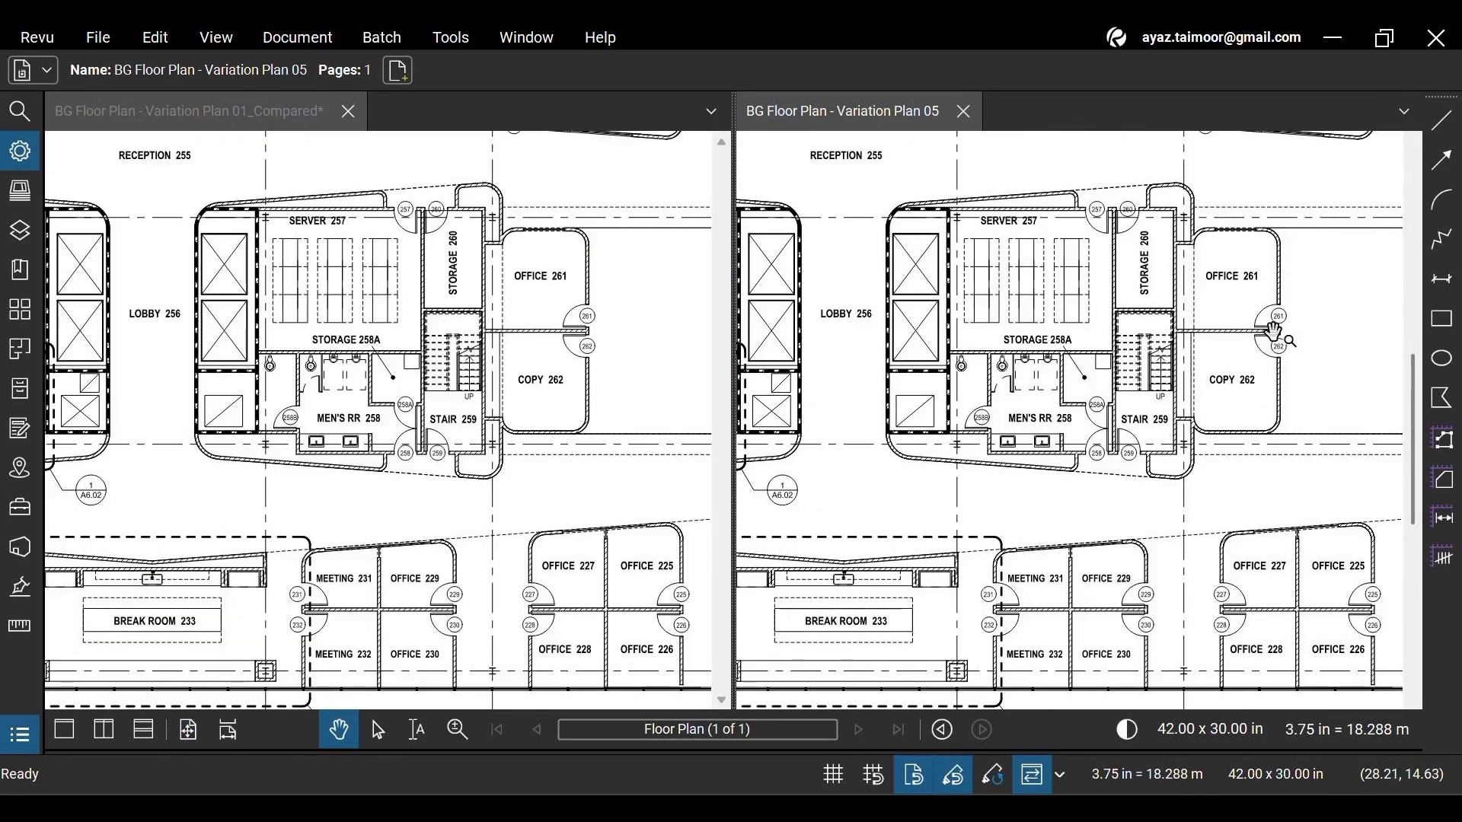
pyautogui.scroll(1, 1273, 331)
pyautogui.scroll(1, 1267, 331)
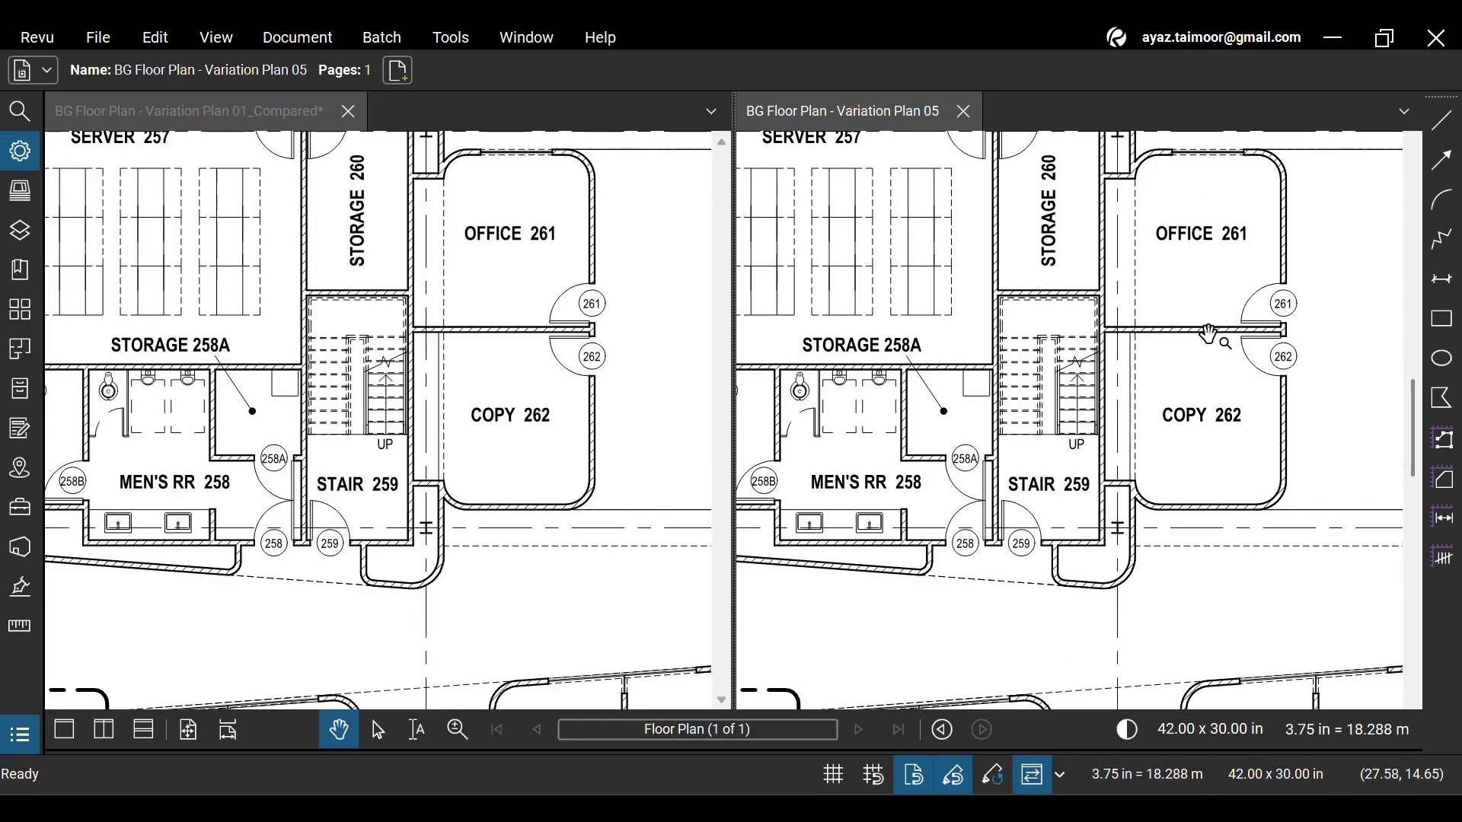
pyautogui.moveTo(1115, 329); pyautogui.dragTo(1027, 425)
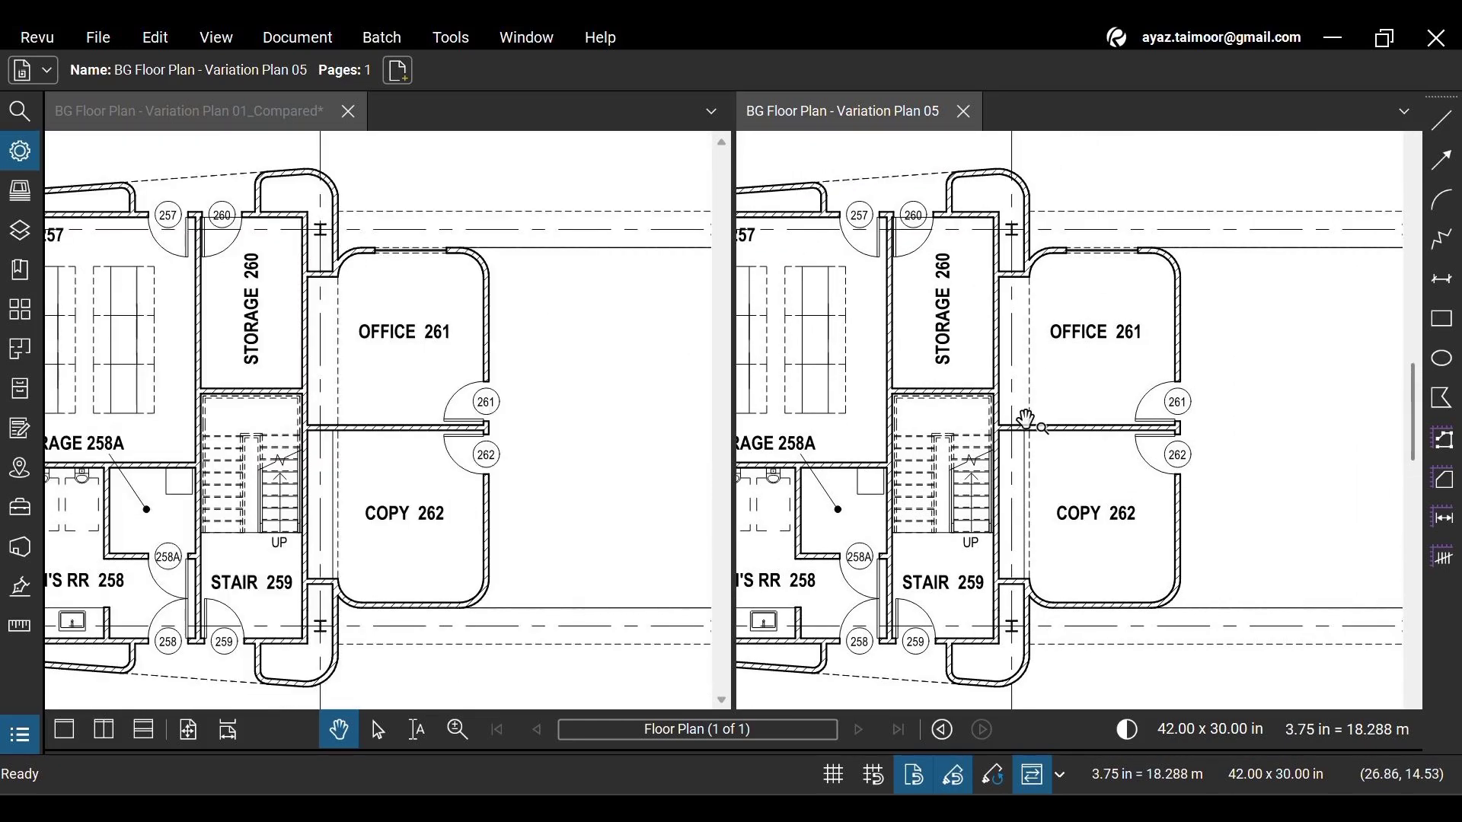
pyautogui.scroll(-1, 1022, 412)
pyautogui.scroll(-1, 1019, 407)
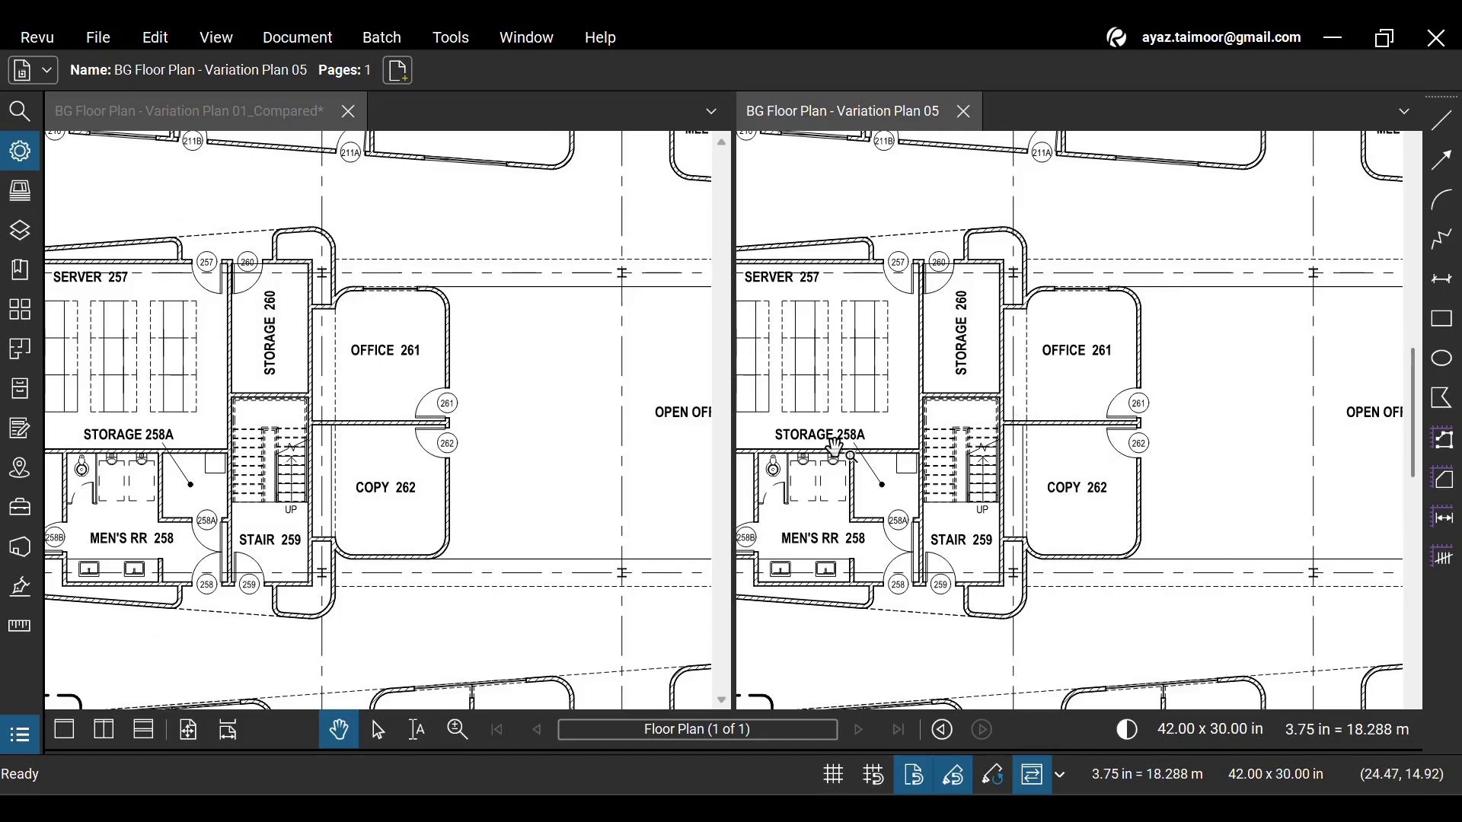
pyautogui.click(690, 425)
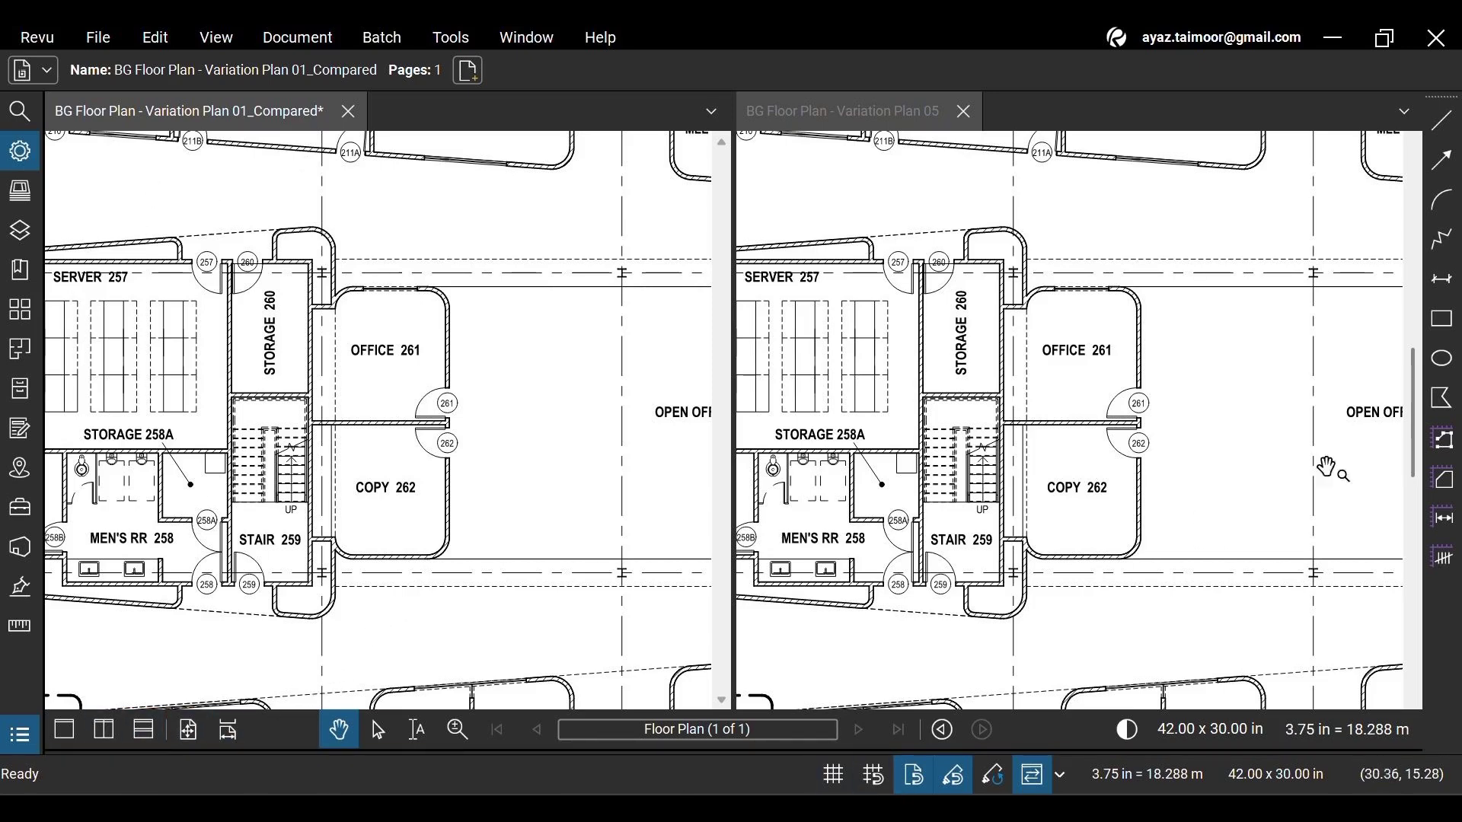
# Draw a rectangle over OFFICE 261 and COPY 262, filled yellow at 80% opacity.
pyautogui.click(1442, 320)
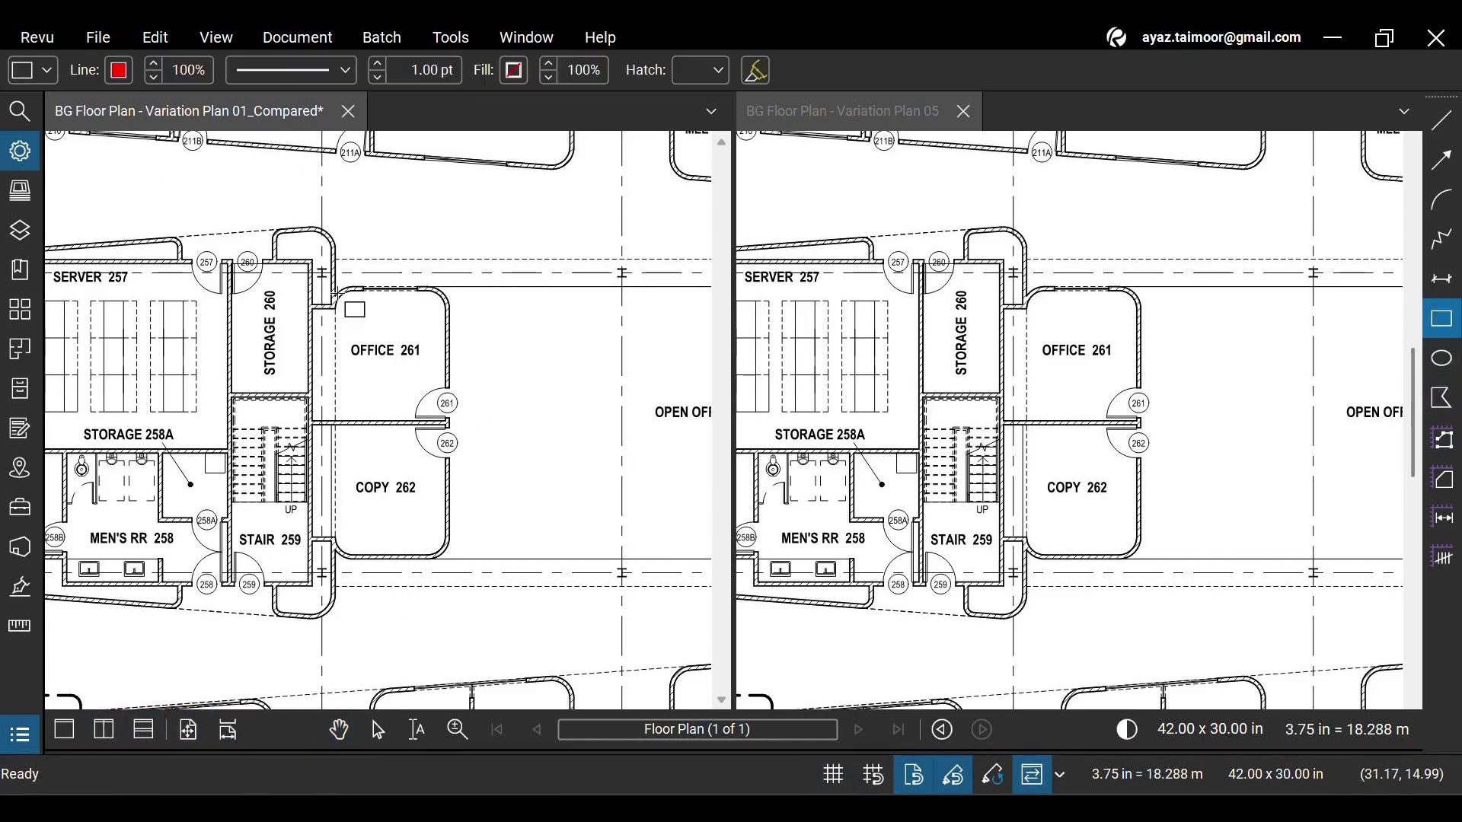
pyautogui.moveTo(335, 293); pyautogui.dragTo(444, 554)
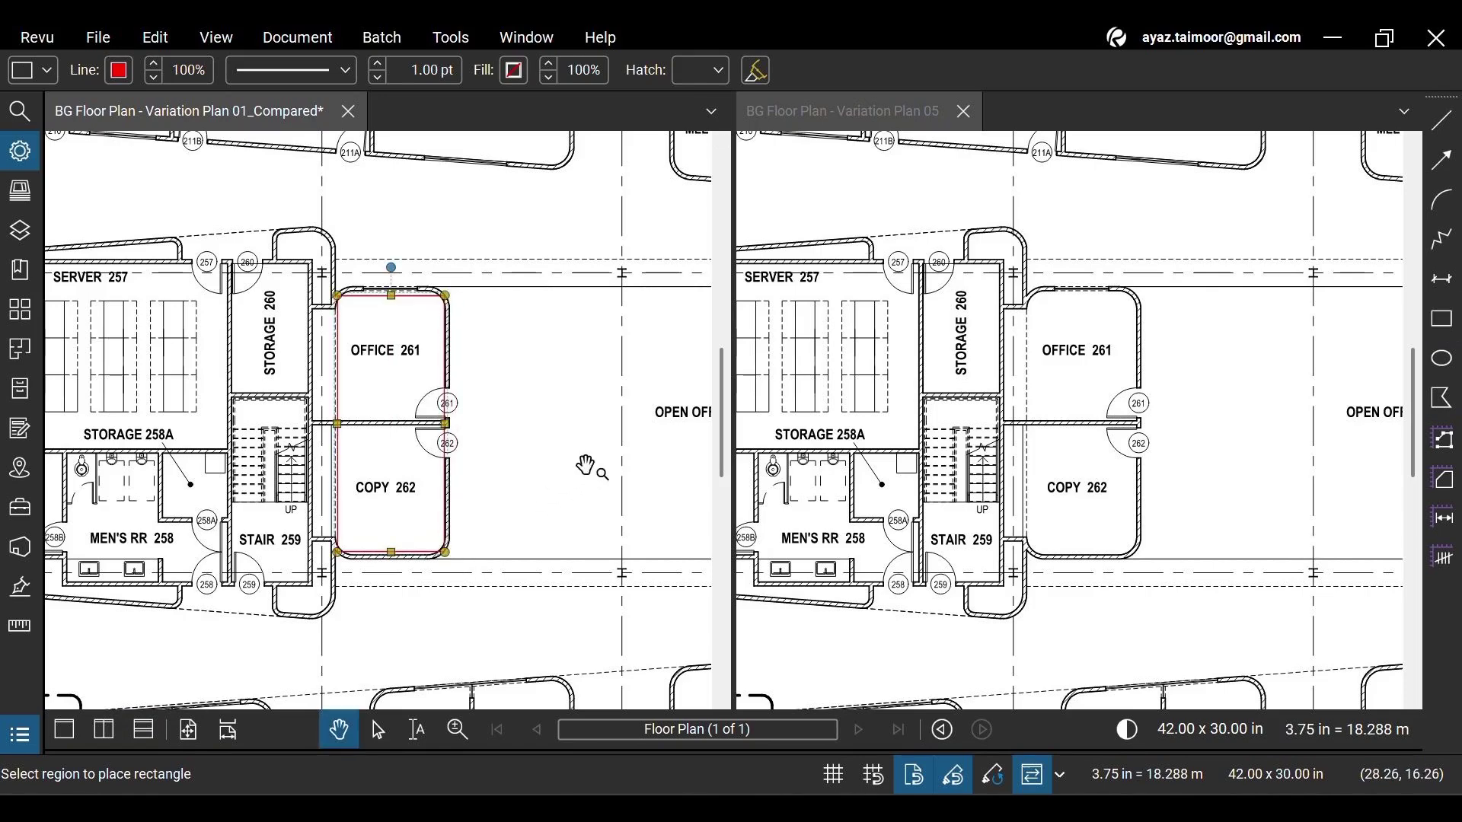
pyautogui.click(515, 69)
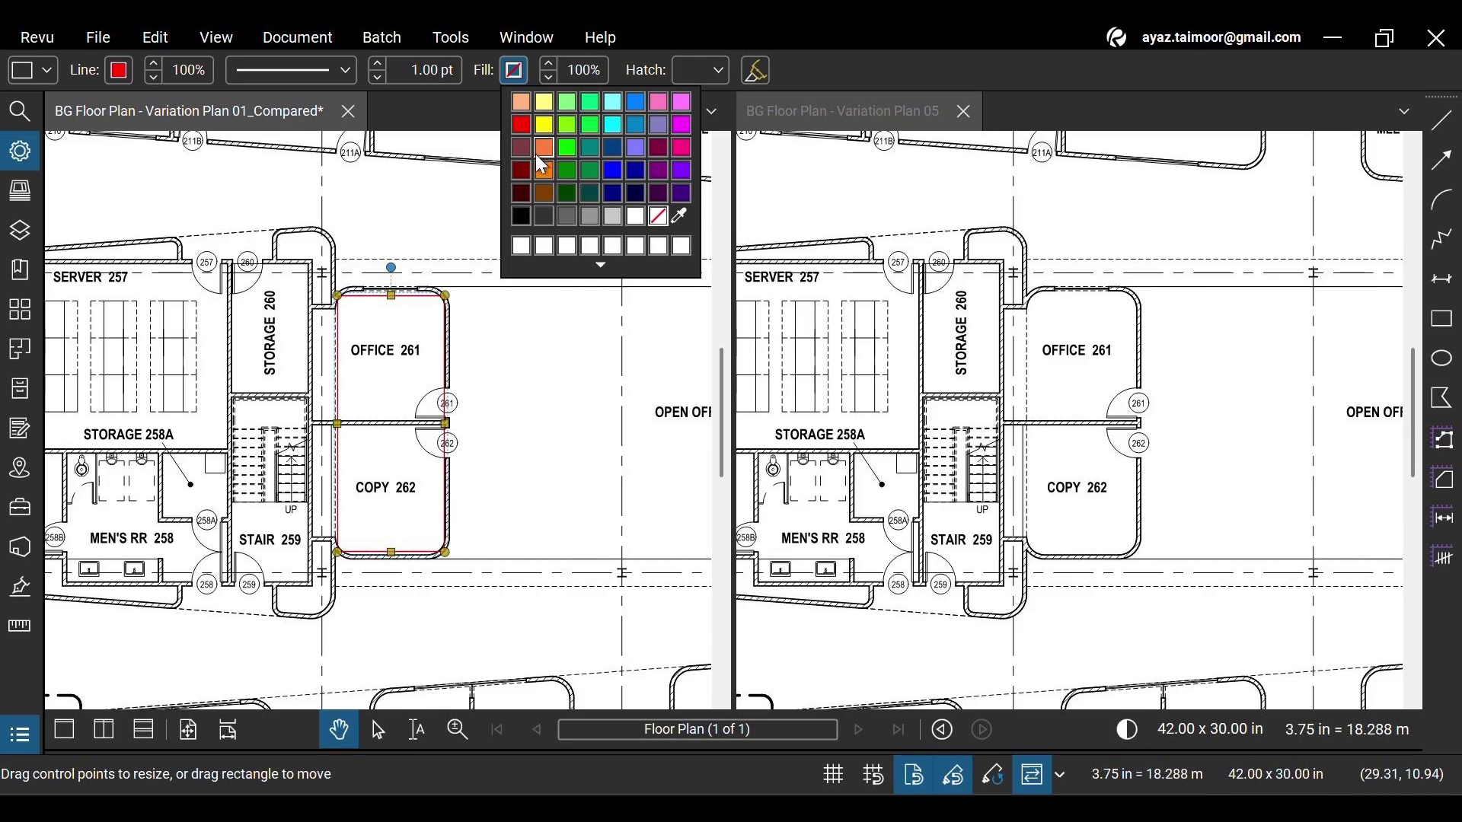
pyautogui.click(544, 124)
pyautogui.click(548, 77)
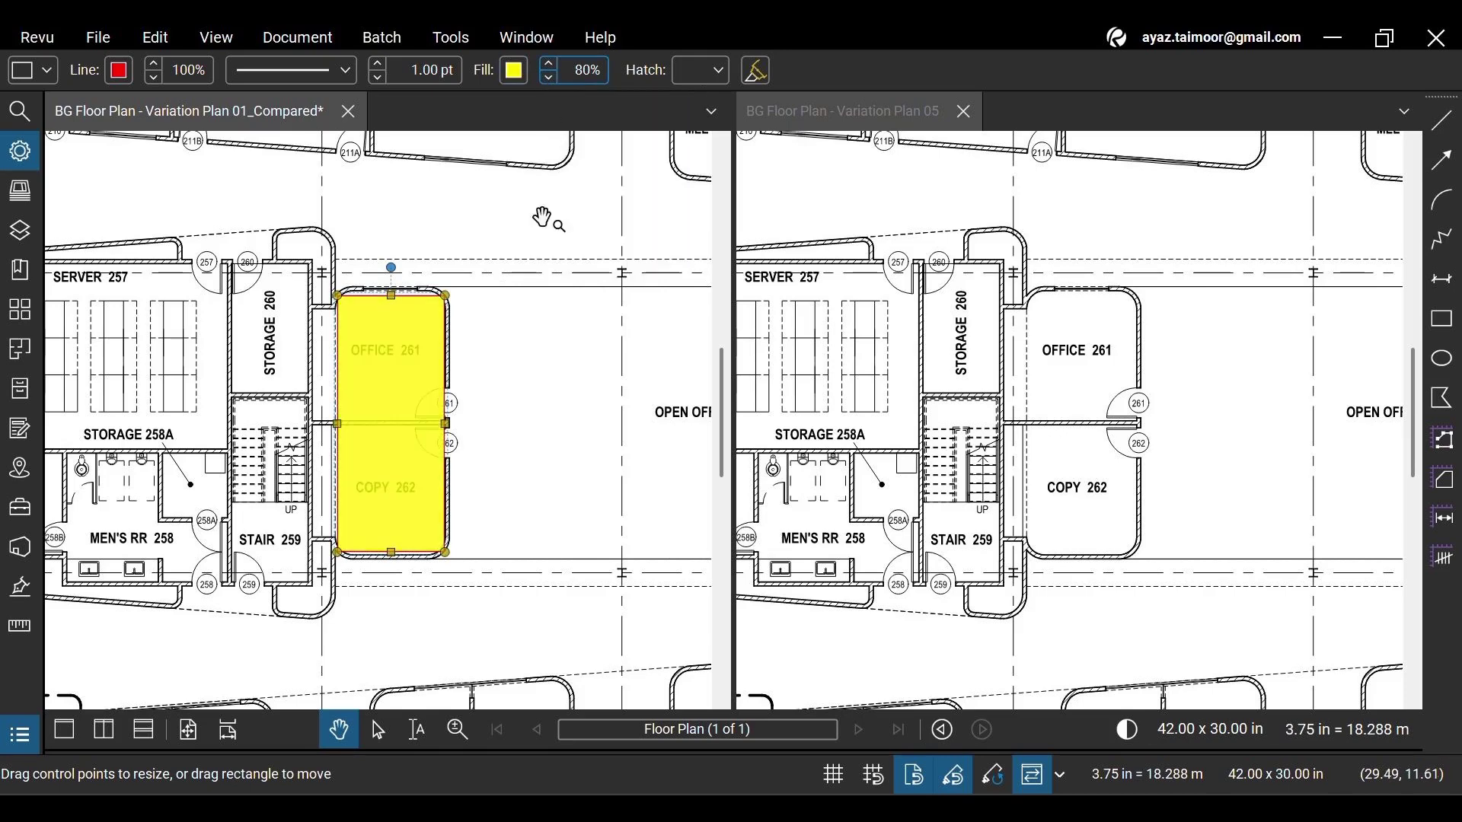
pyautogui.click(533, 424)
pyautogui.scroll(-3, 538, 424)
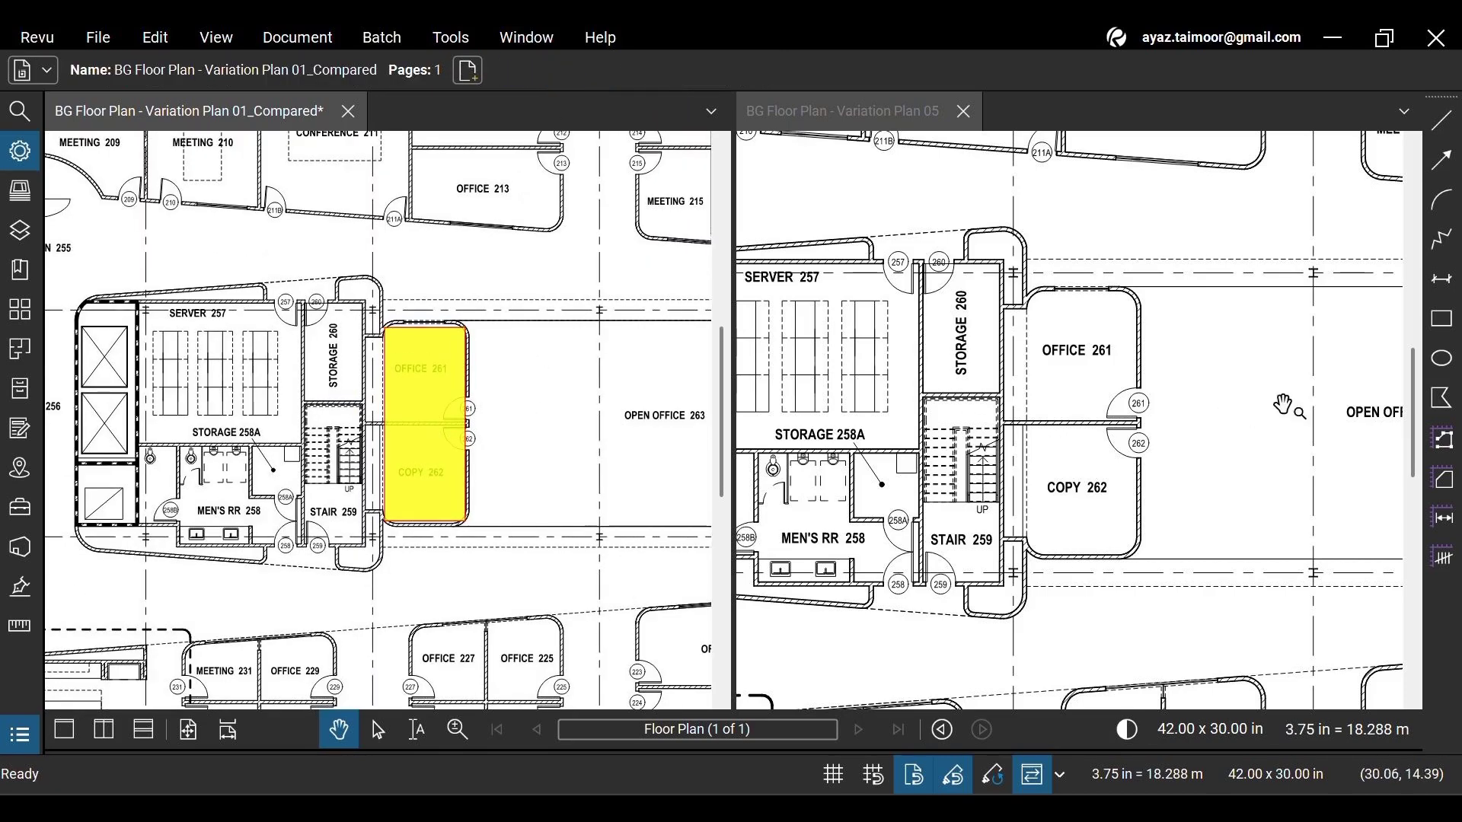